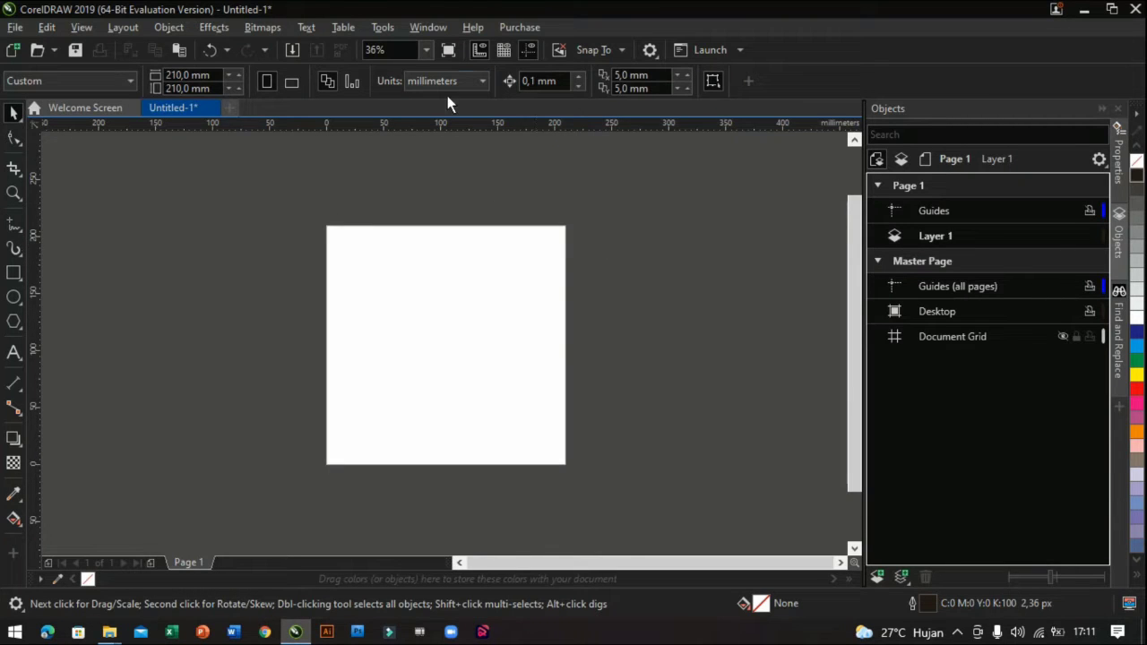
- Add an artistic text letter "Z" on the page's left half and enlarge it to about 236 pt
left_click(426, 50)
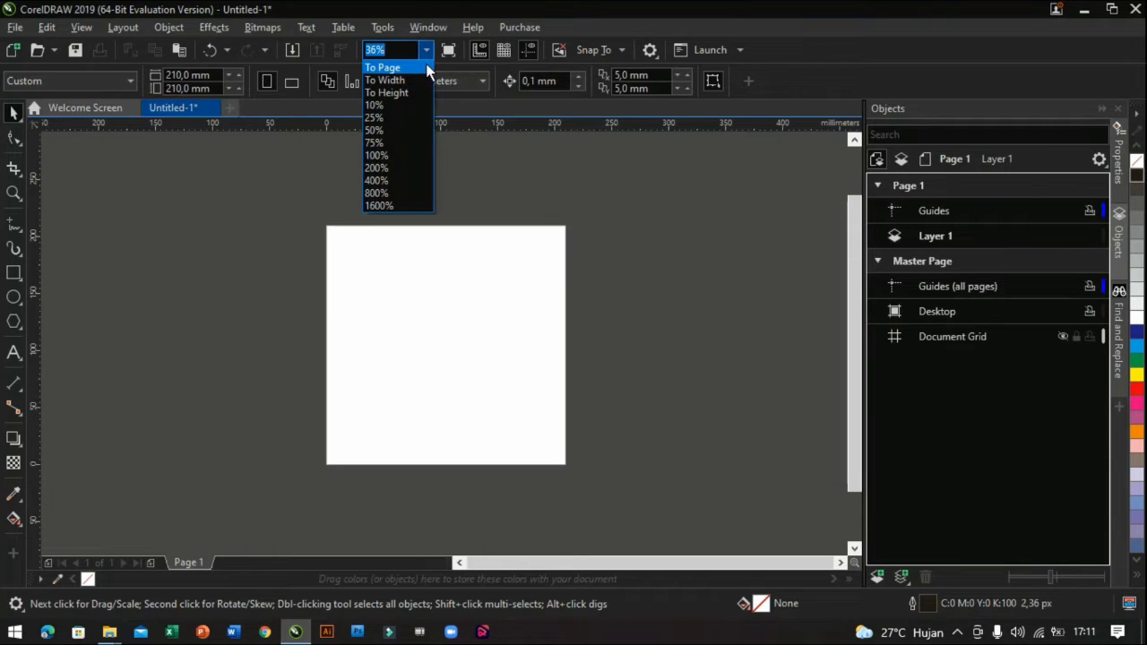
left_click(426, 64)
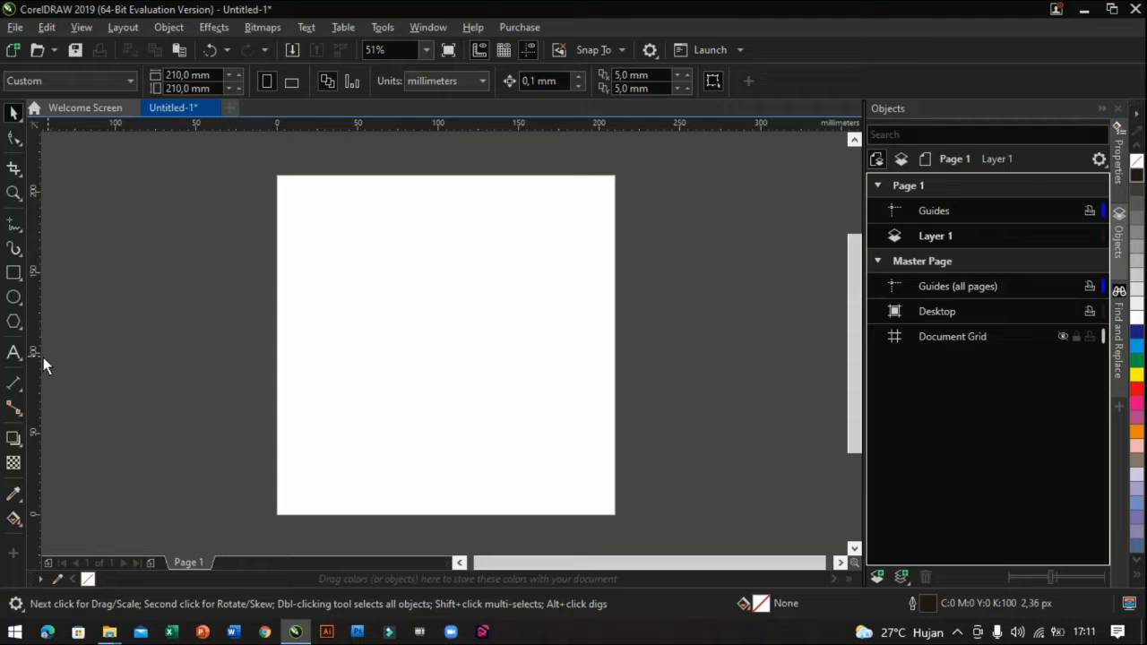
left_click(14, 352)
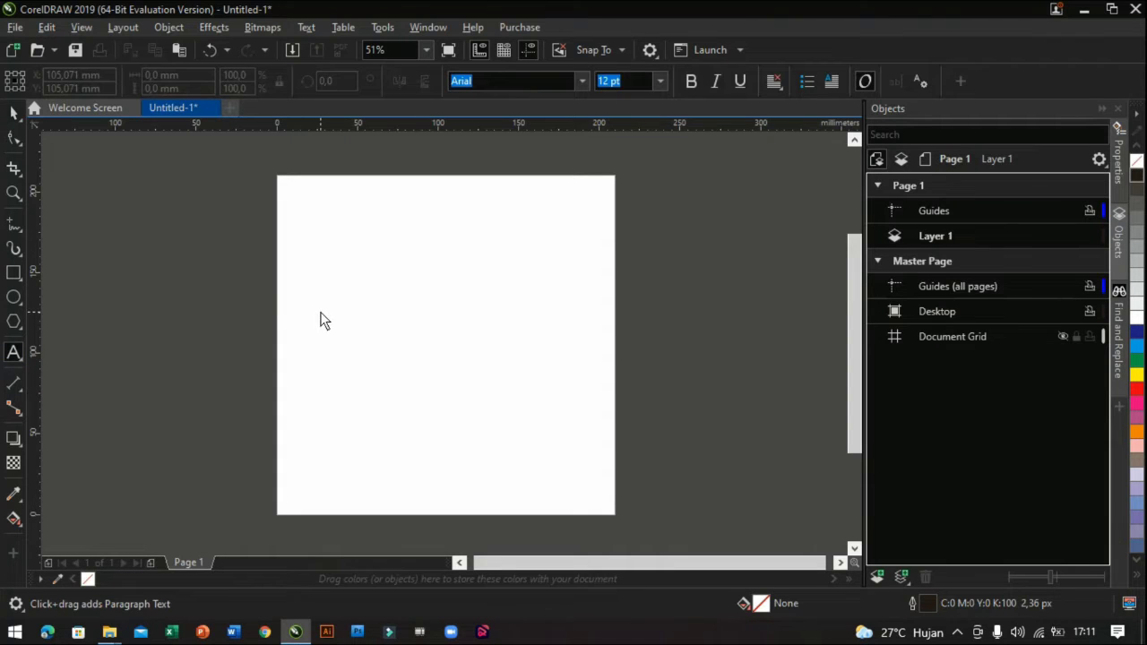
left_click(319, 309)
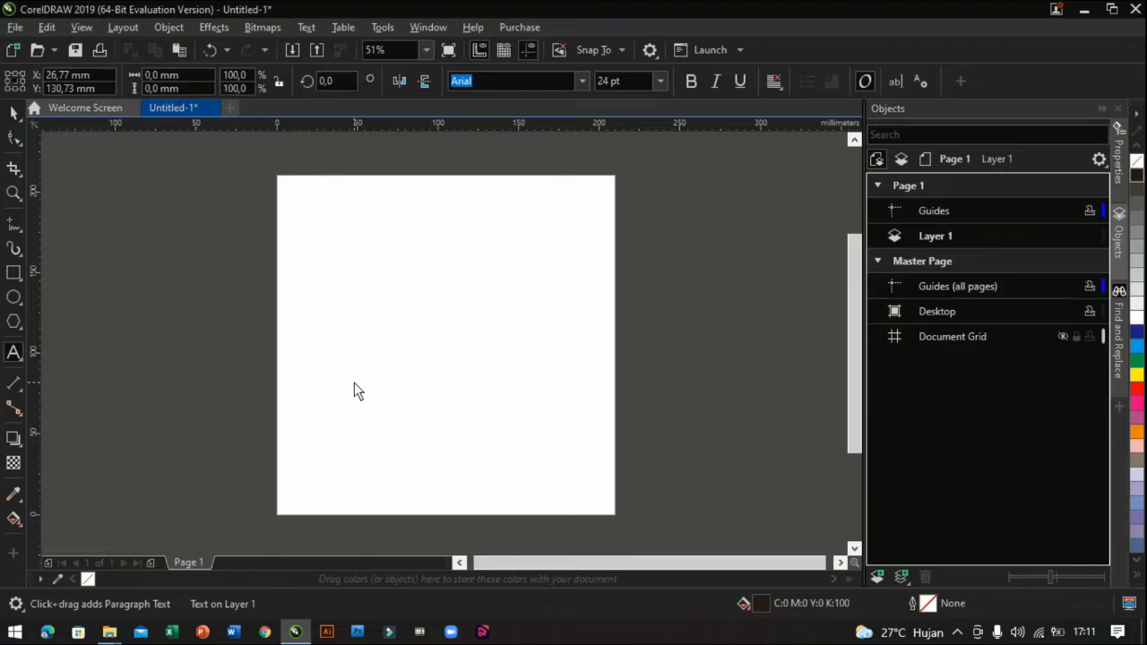
type("Z")
left_click_drag(336, 311, 418, 397)
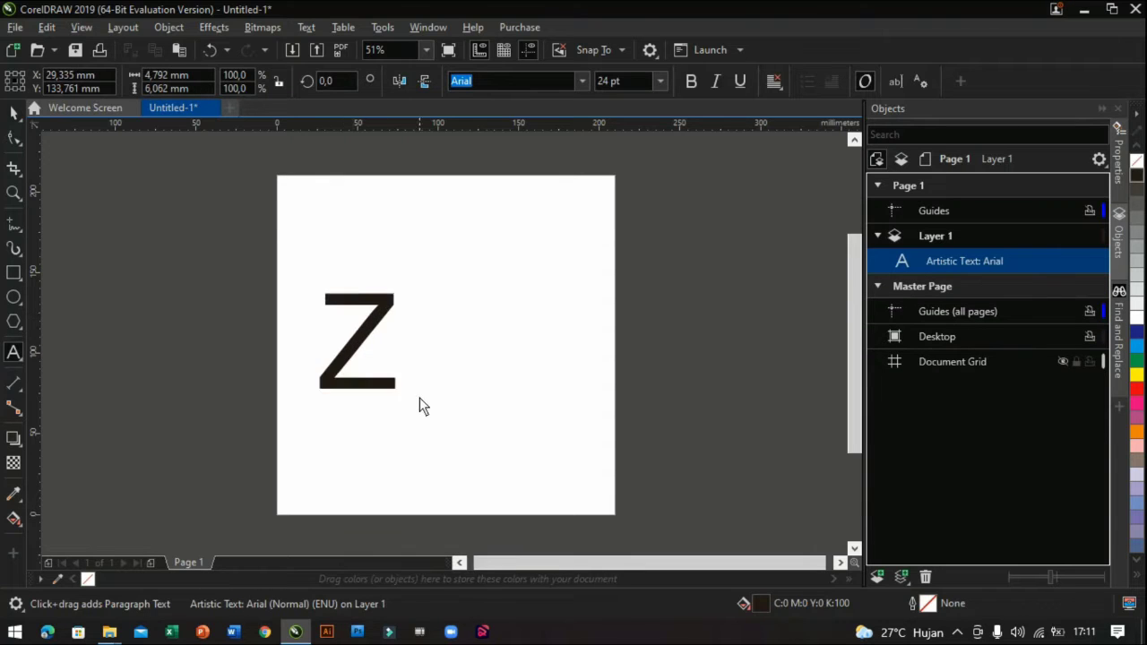
- Set the font of the letter Z to Arial Black
left_click(583, 80)
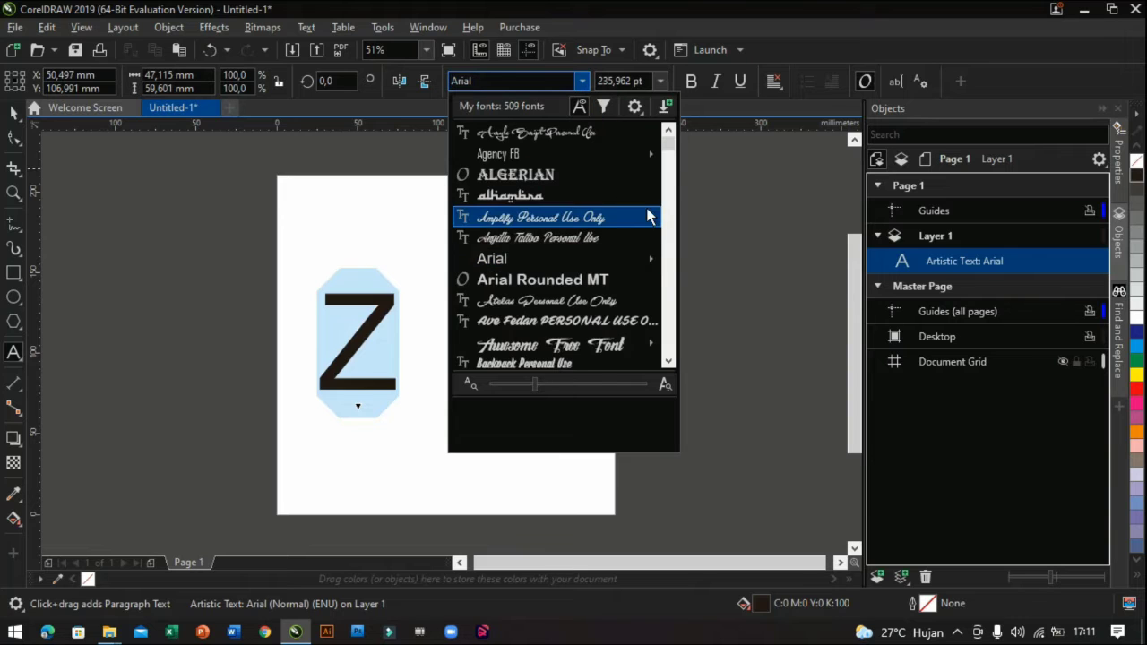
left_click(656, 259)
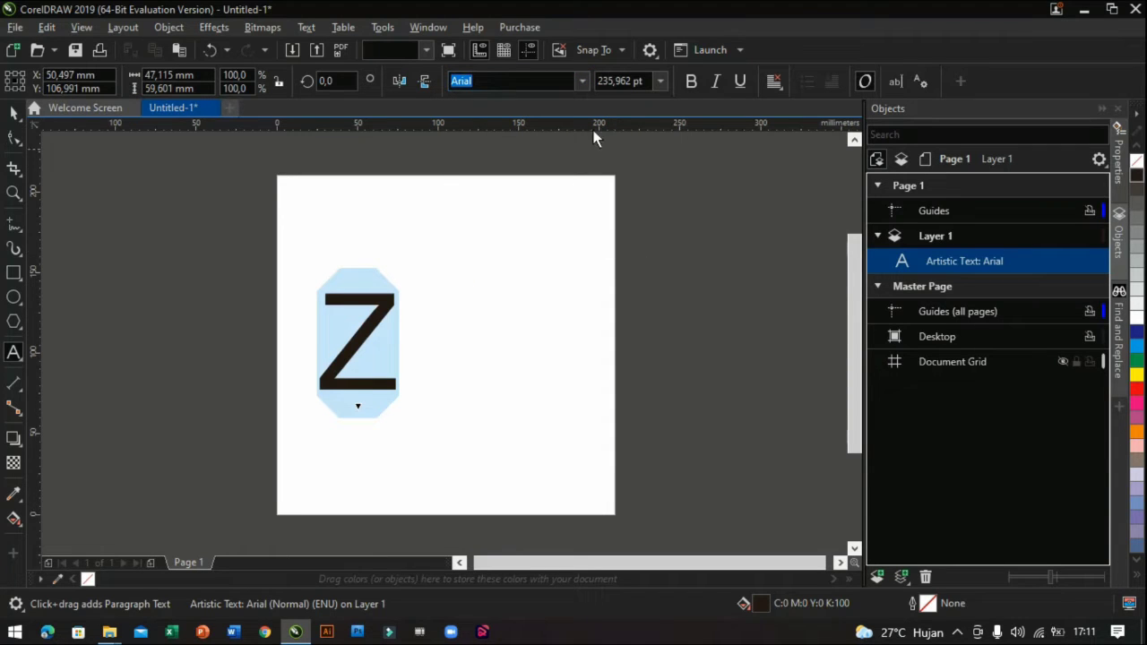
left_click(579, 83)
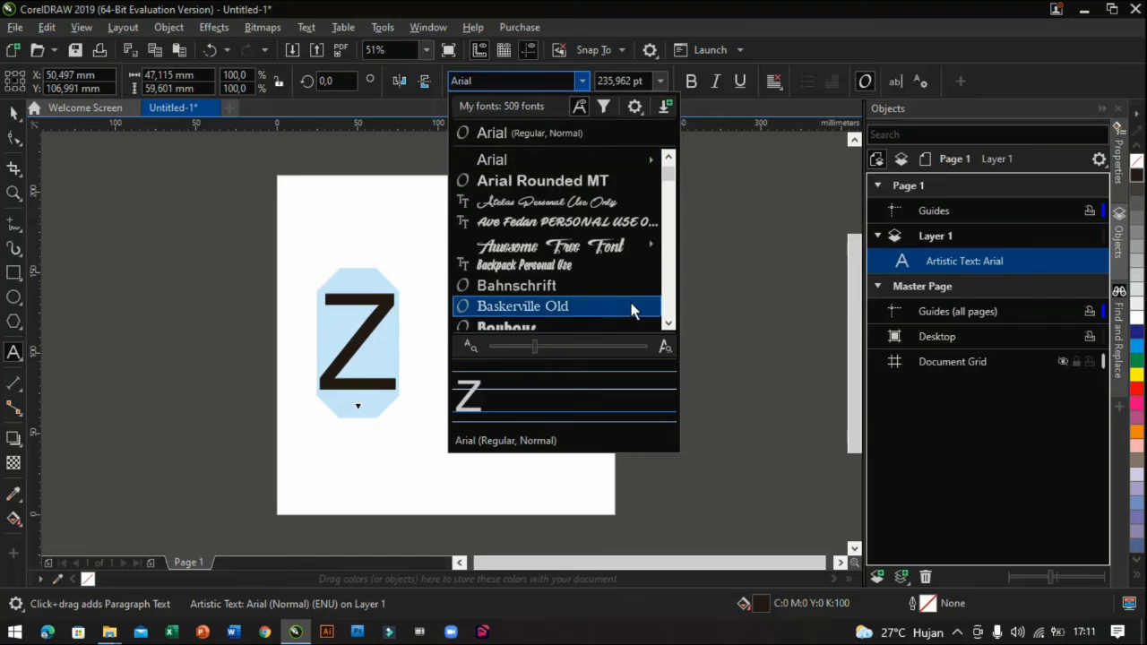
mouse_move(591, 159)
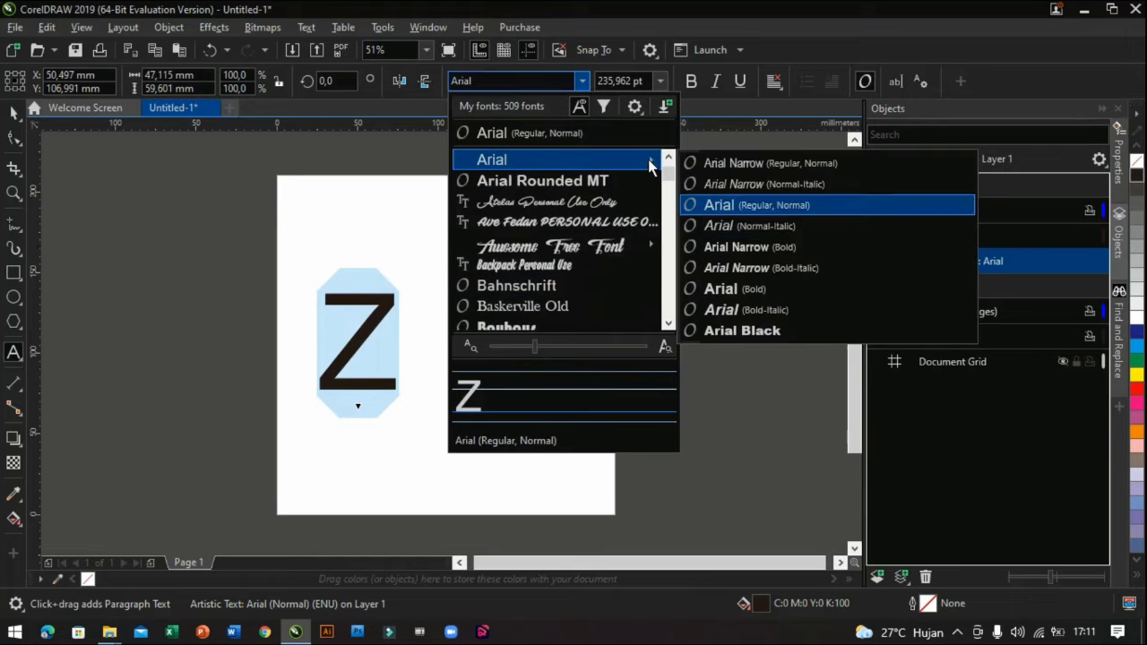
left_click(761, 331)
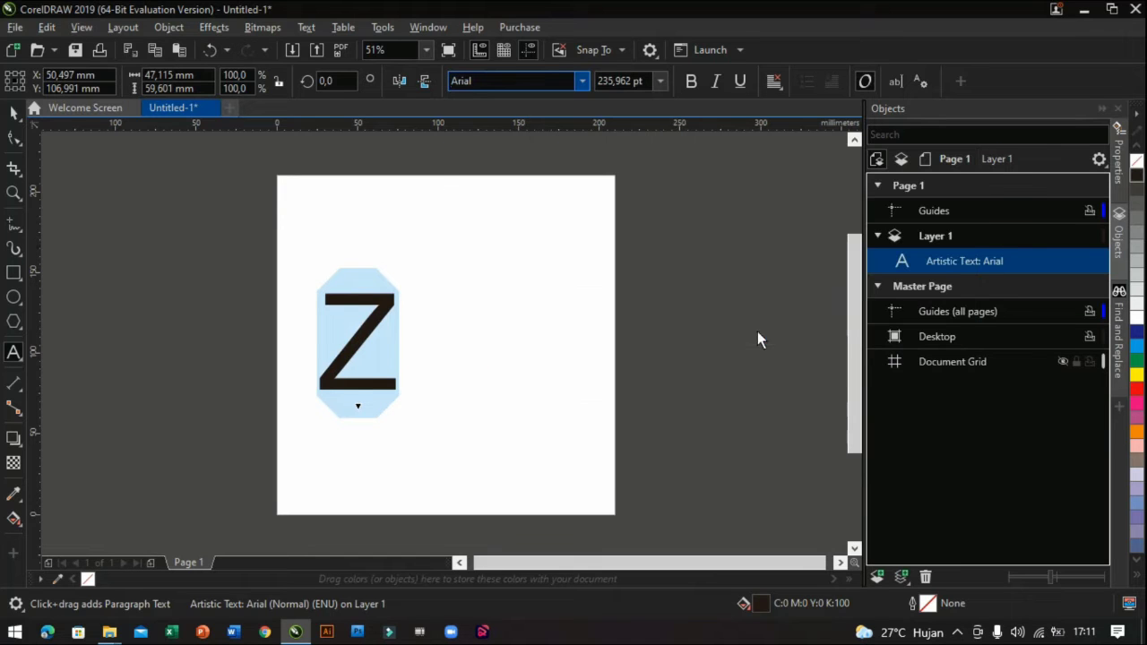
left_click(13, 112)
left_click(96, 251)
left_click(360, 351)
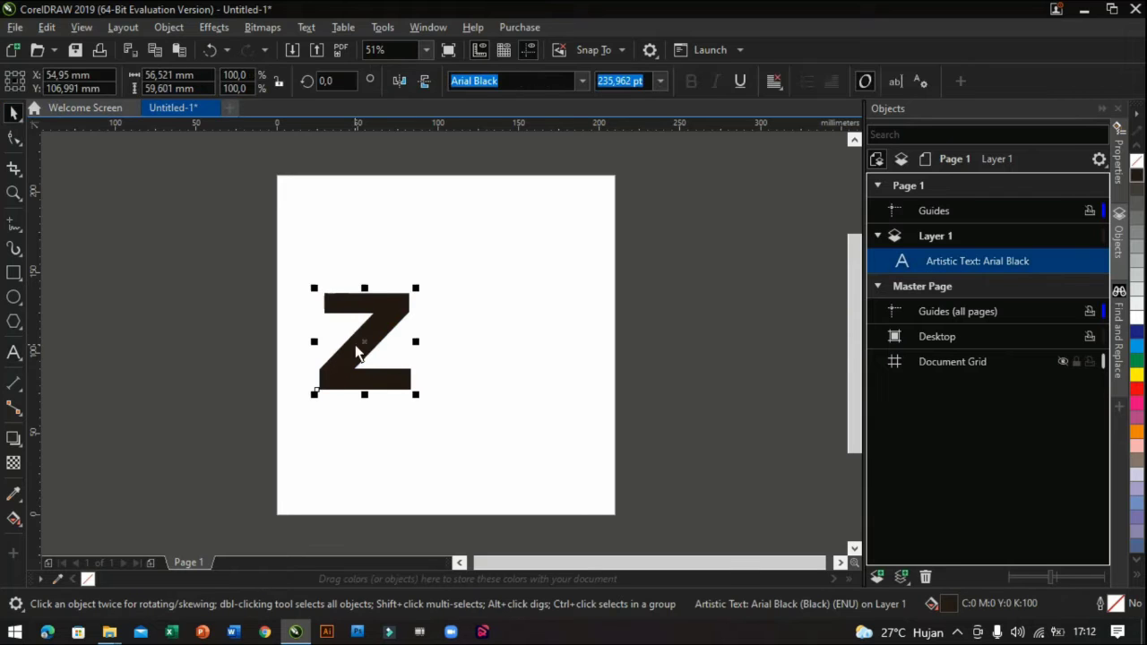
- Draw a rectangle about 99 by 92.5 mm around the Z and intersect it with the letter
left_click(14, 273)
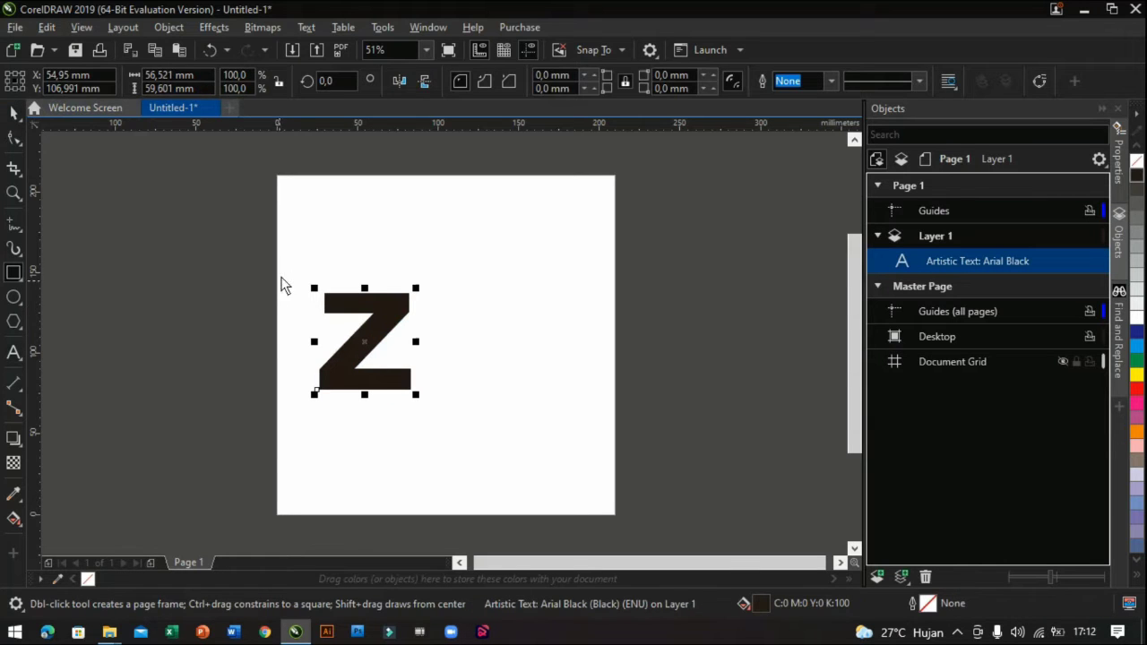
left_click_drag(282, 268, 441, 417)
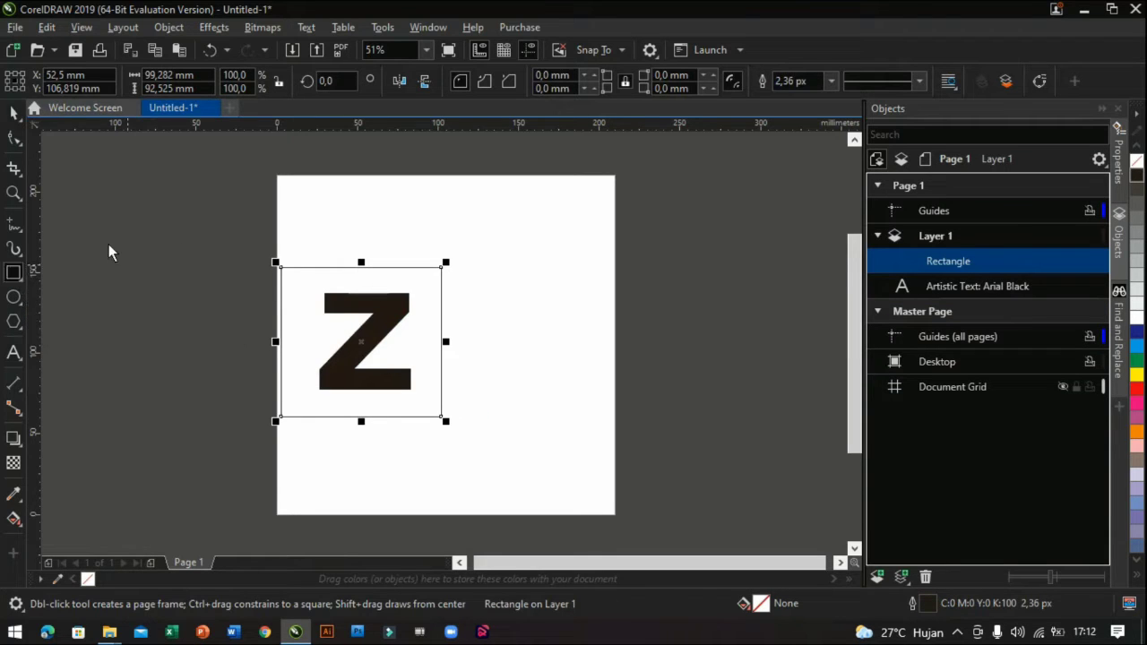
left_click(13, 112)
left_click_drag(198, 231, 508, 467)
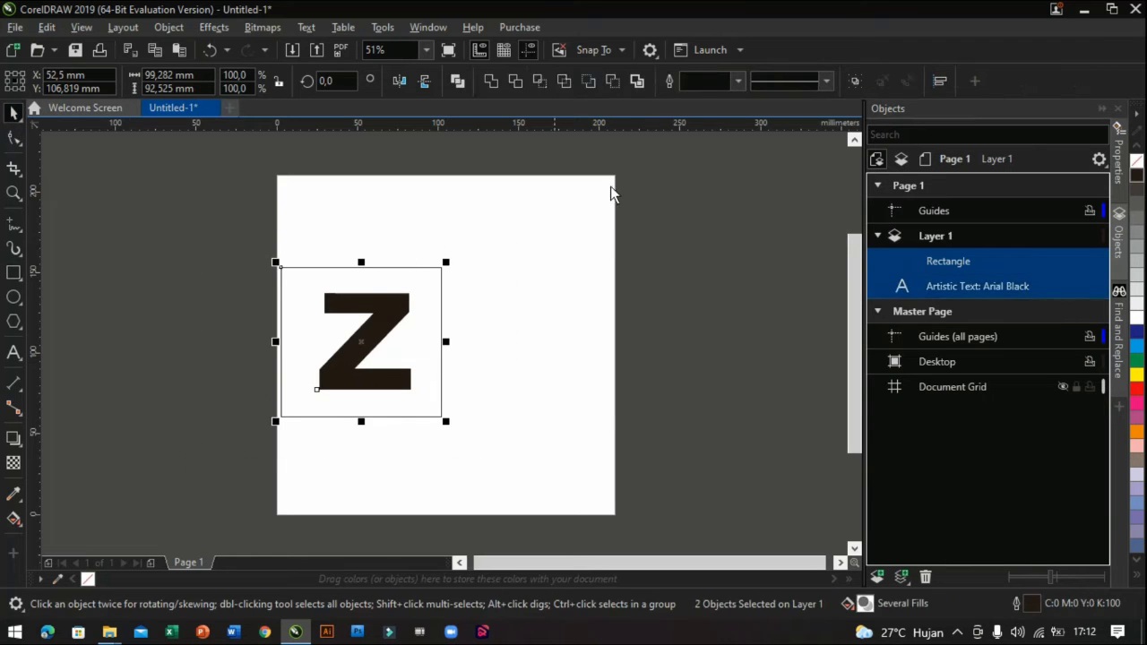
left_click(540, 82)
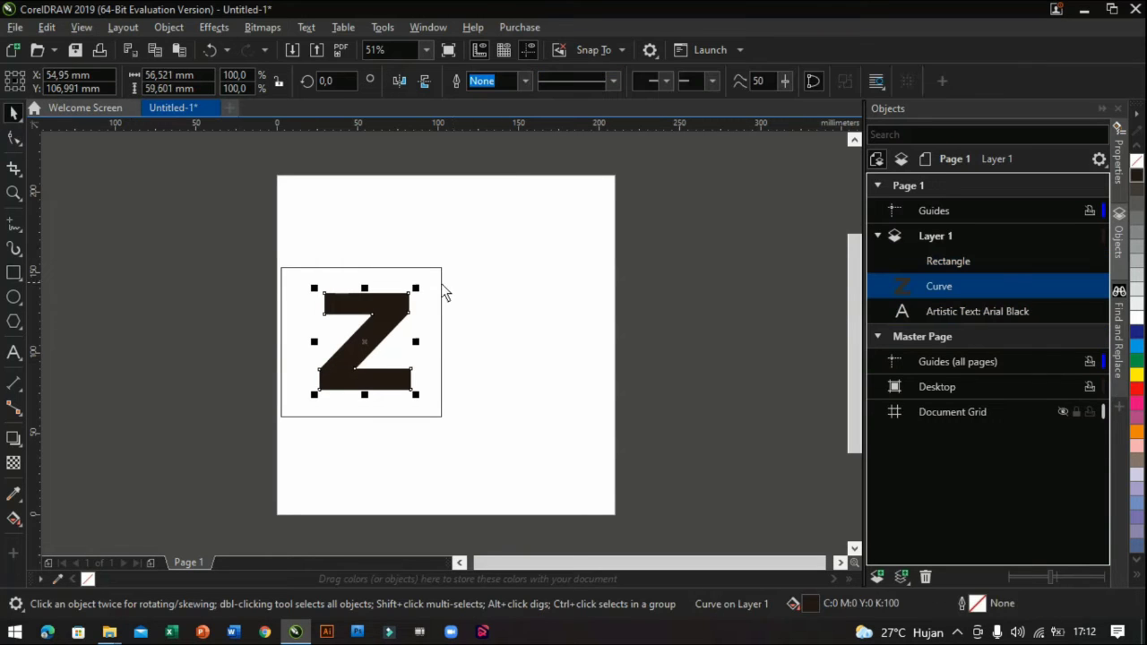
- Separate the Z curve from its sources, delete the original text and the rectangle, and move the curve back to the page's left half
left_click_drag(440, 293, 760, 266)
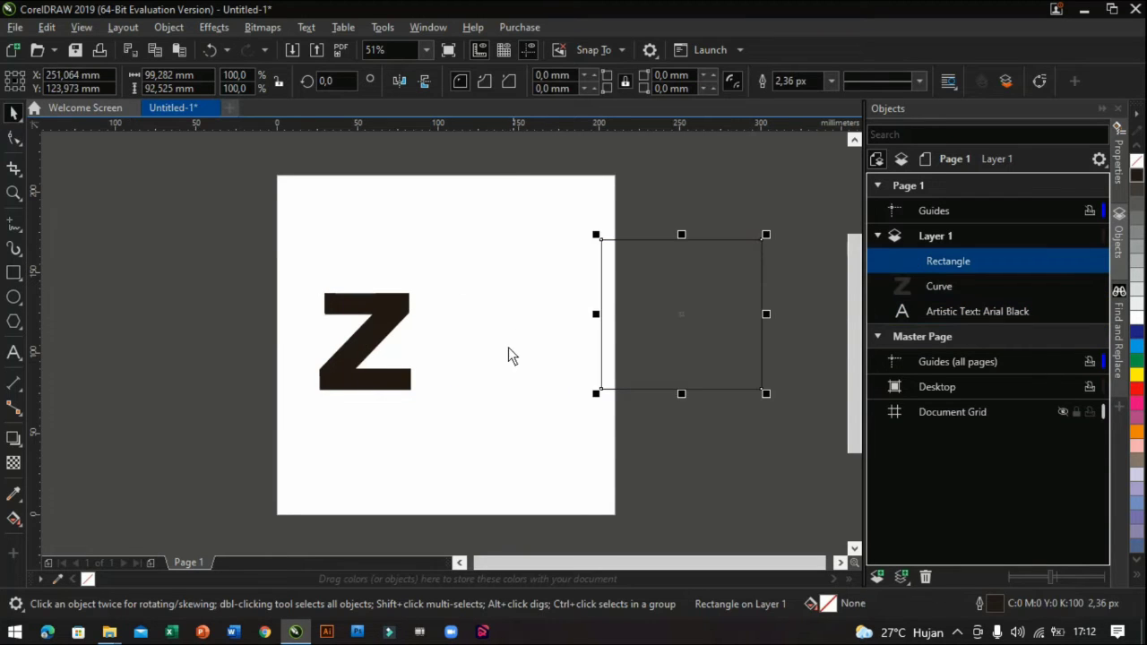
left_click_drag(358, 350, 510, 291)
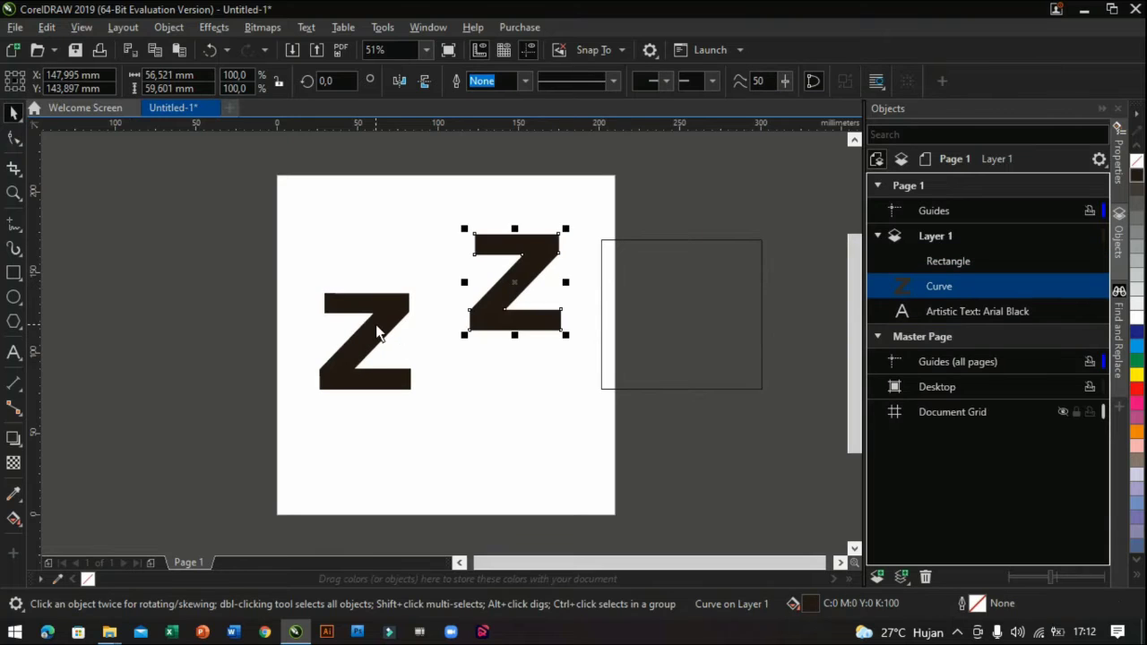
left_click(376, 325)
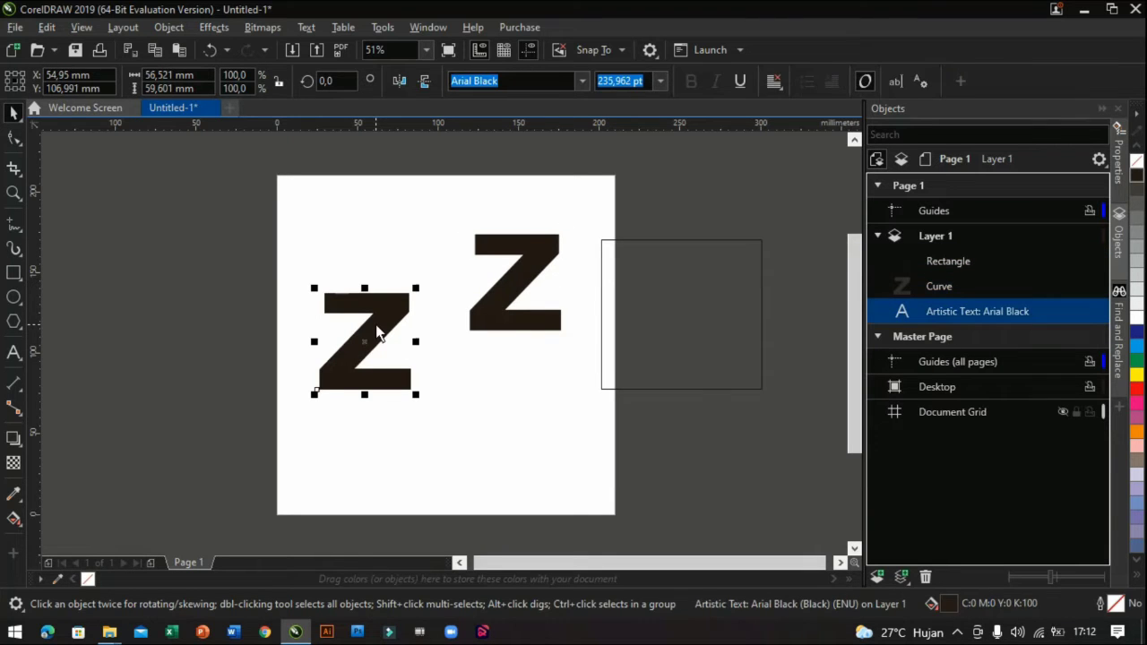
key("Delete")
left_click(649, 343)
key("Delete")
left_click_drag(546, 318, 374, 341)
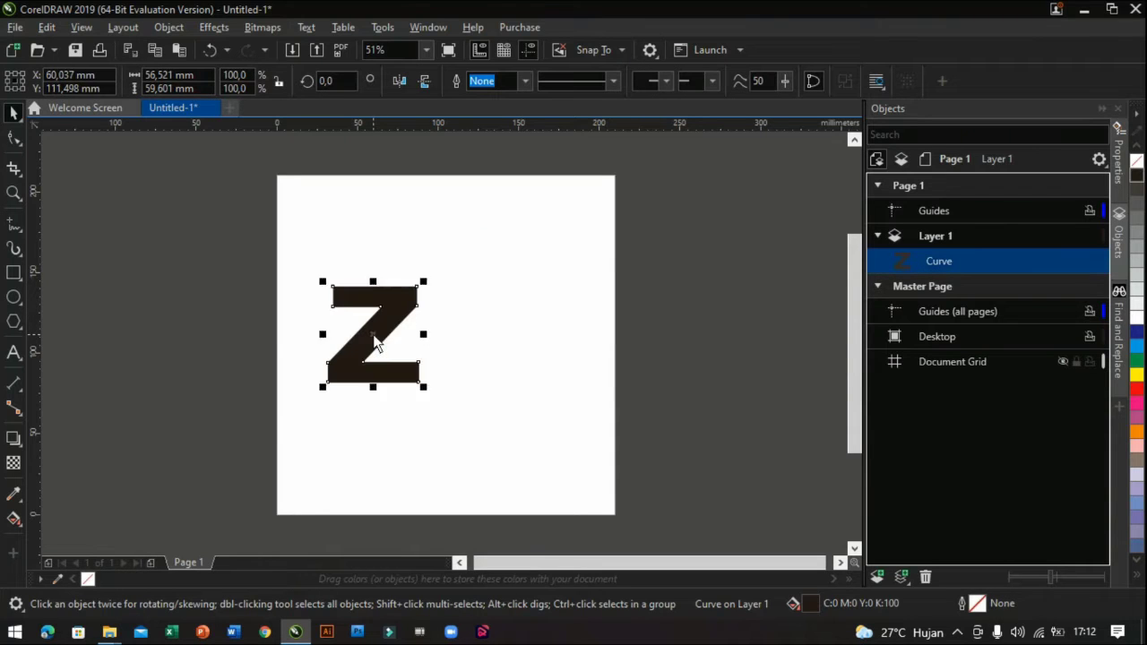
- Reshape the Z's upper bar: extend its right corner to a point, remove the node below that corner, and slant the left end inward
scroll(375, 341, "up", 2)
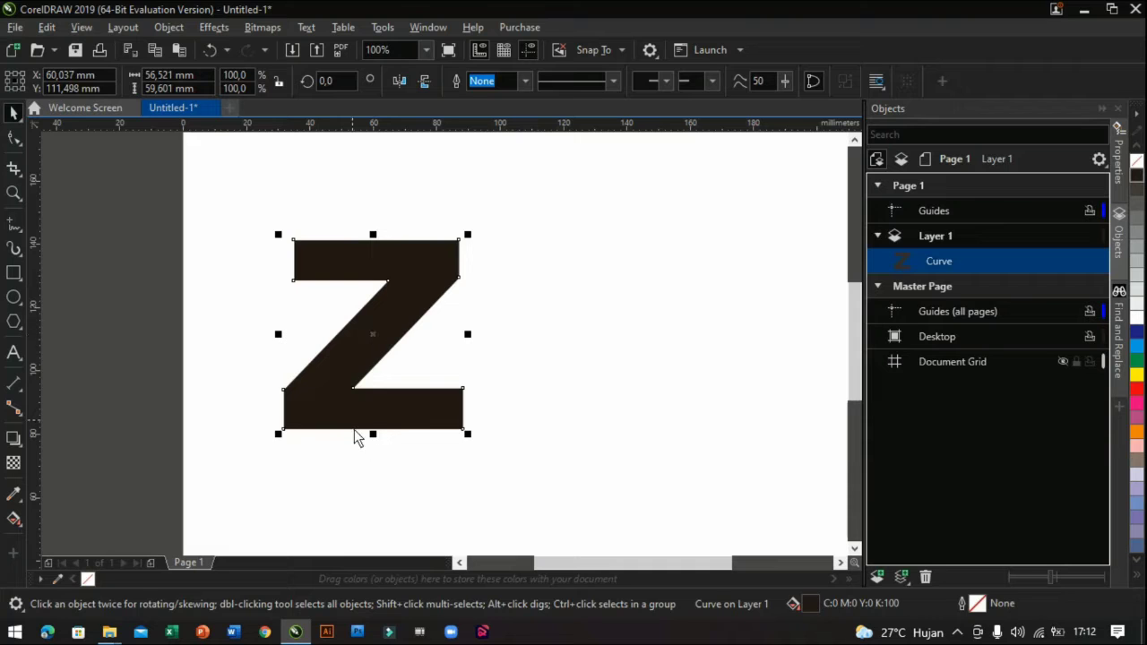
left_click(13, 138)
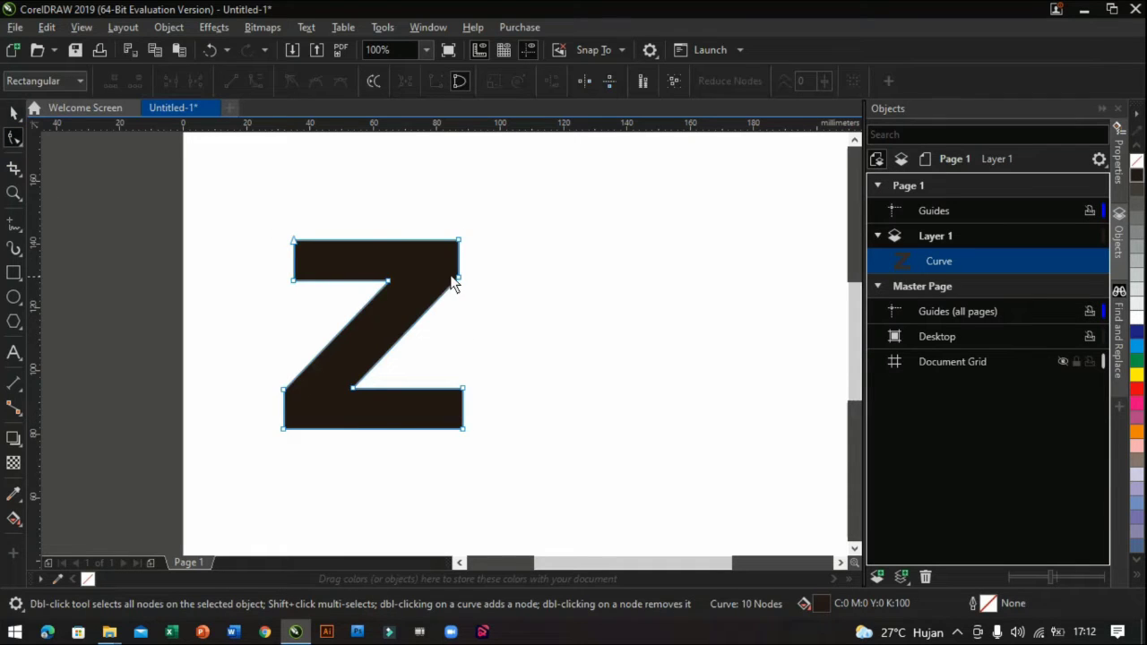
left_click_drag(459, 242, 483, 242)
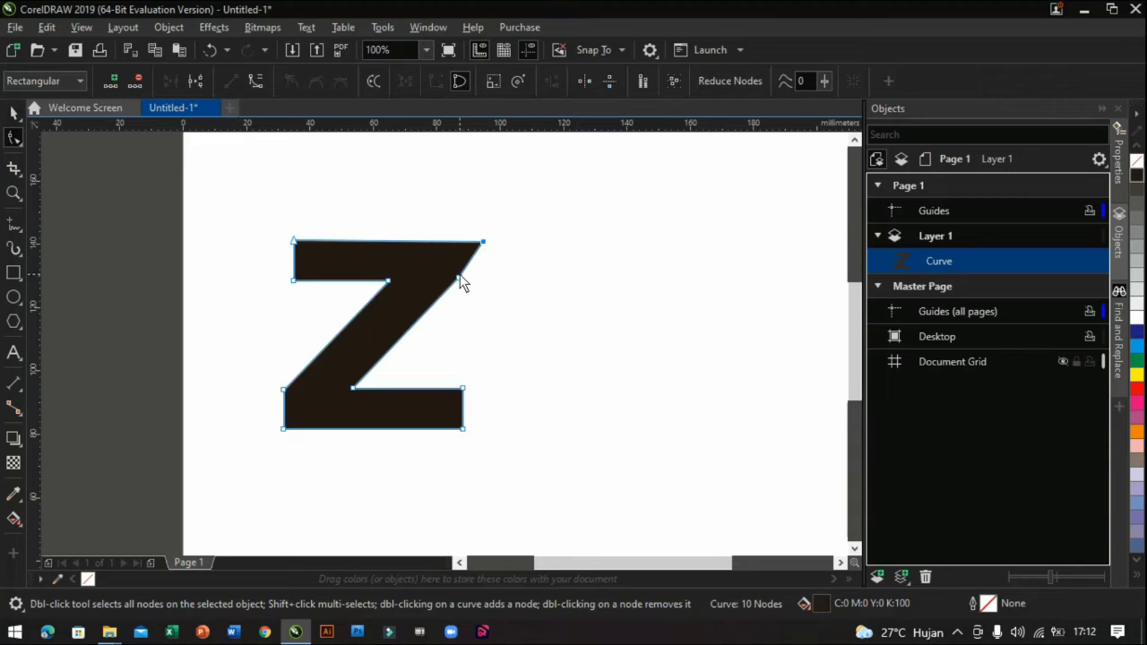
double_click(458, 277)
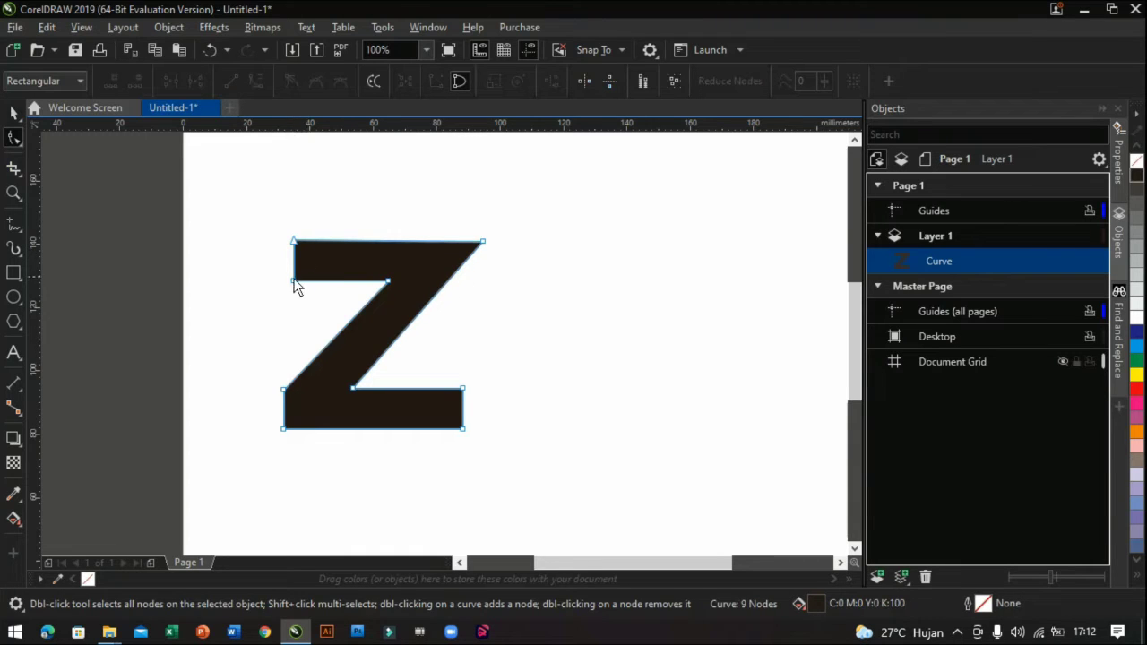
left_click_drag(294, 282, 315, 281)
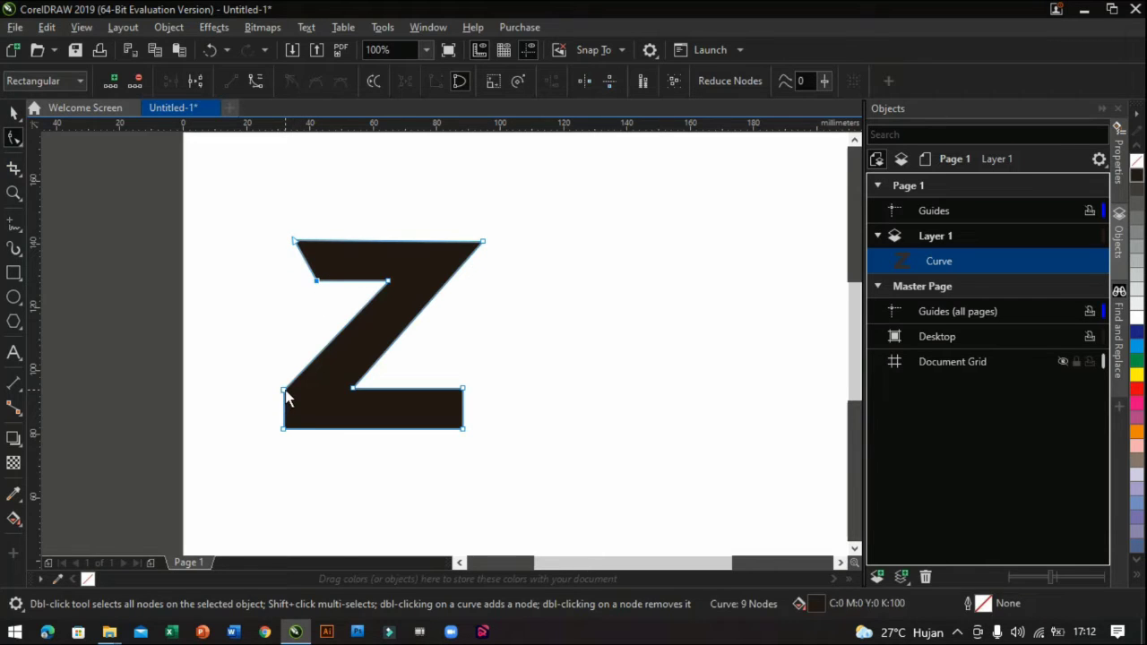
- Reshape the Z's lower bar: bring its left end to a single sharp point, slant the right end inward, and level the inner corner node
left_click_drag(285, 393, 254, 429)
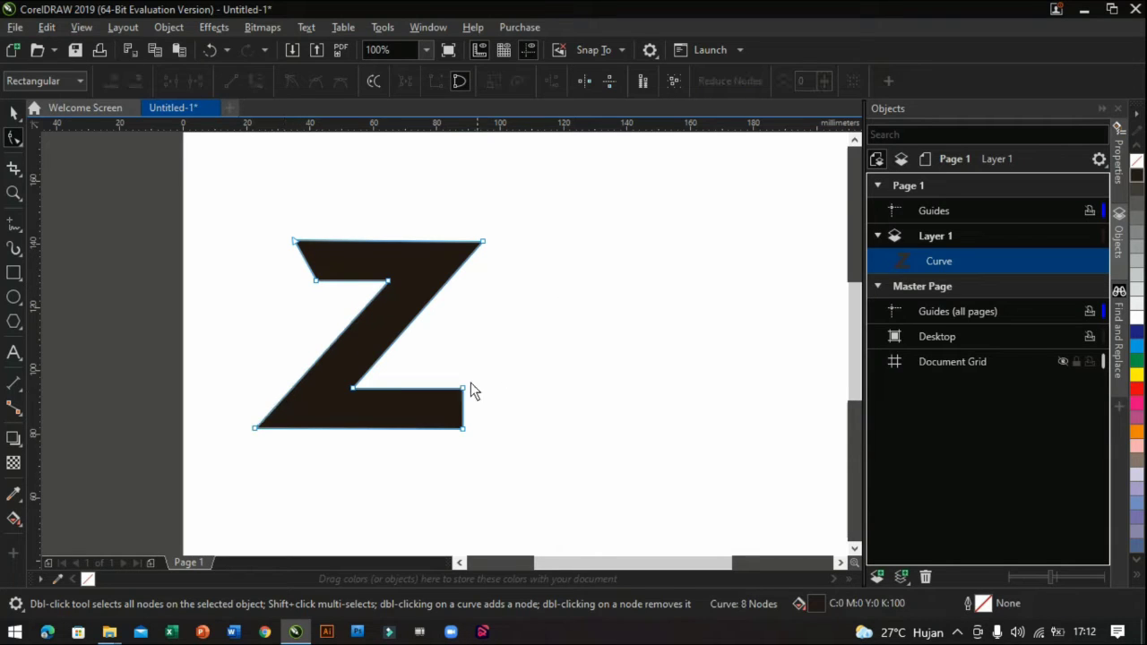
left_click_drag(465, 389, 432, 393)
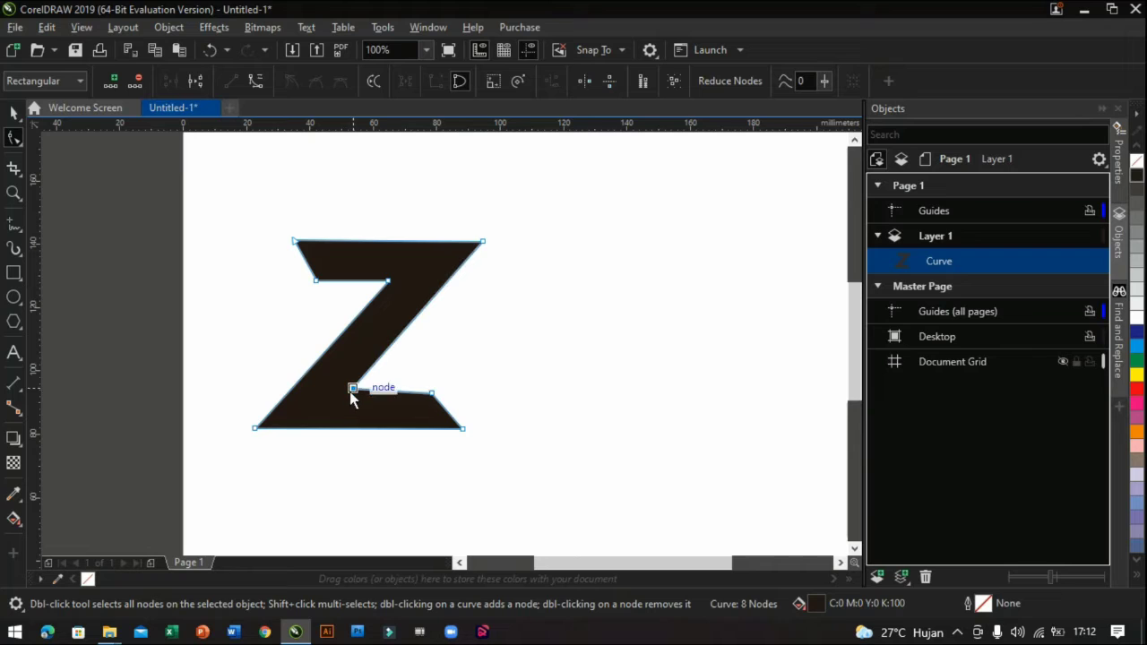
scroll(346, 389, "up", 1)
left_click_drag(362, 386, 348, 390)
scroll(375, 334, "down", 1)
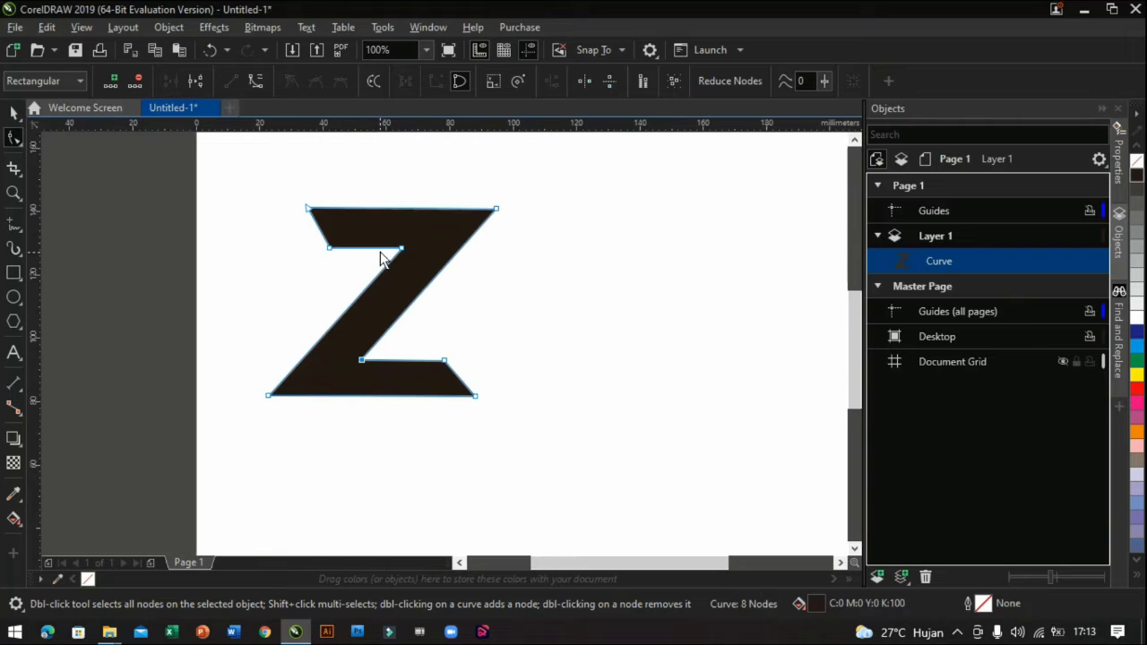
left_click(508, 327)
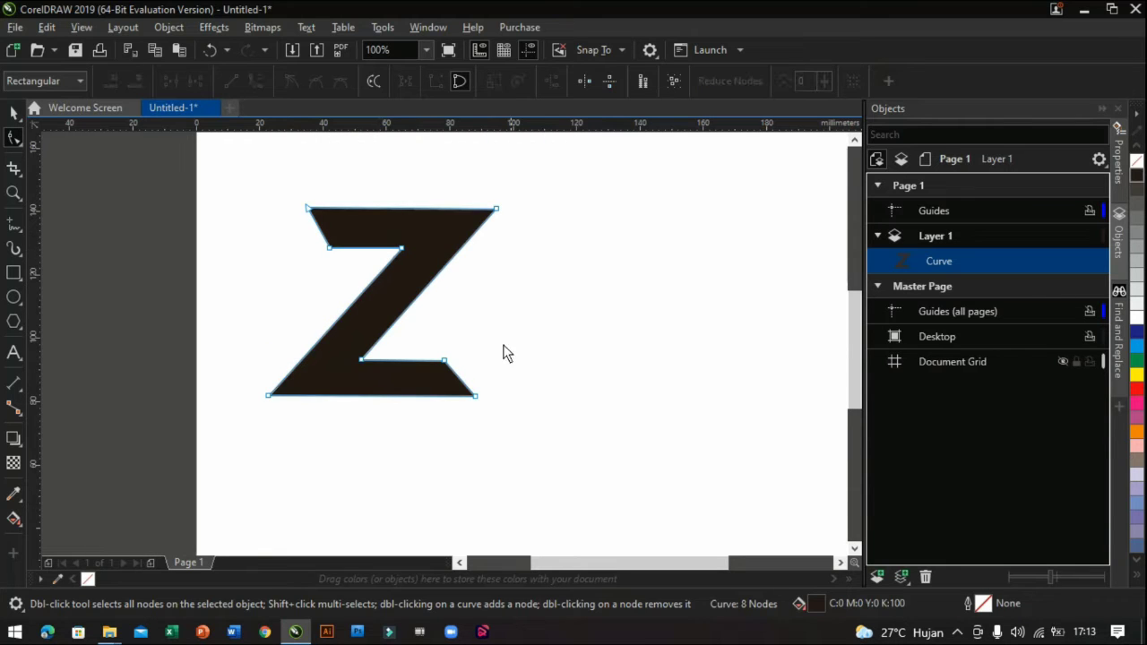
- Stretch the Z curve downward to make it taller, keeping its width, and deselect it
left_click(14, 113)
left_click_drag(384, 401, 384, 438)
left_click(265, 301)
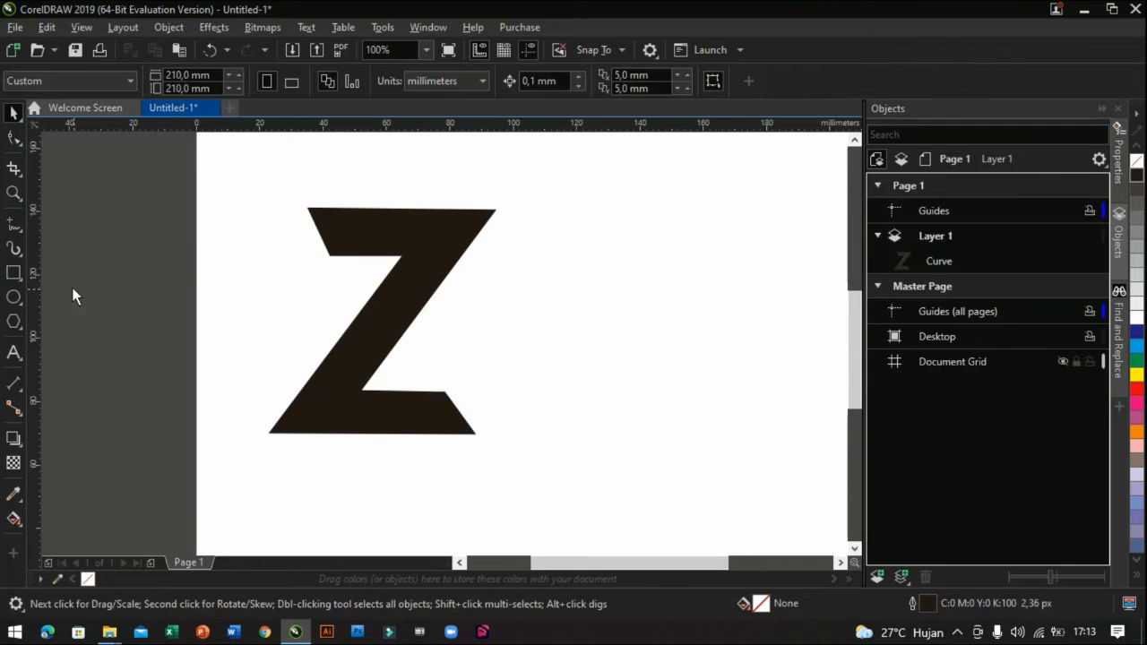
- Draw a narrow vertical rectangle about 14.6 by 71.7 mm beside the Z and move it over the letter's diagonal
left_click(13, 273)
left_click_drag(517, 226, 564, 453)
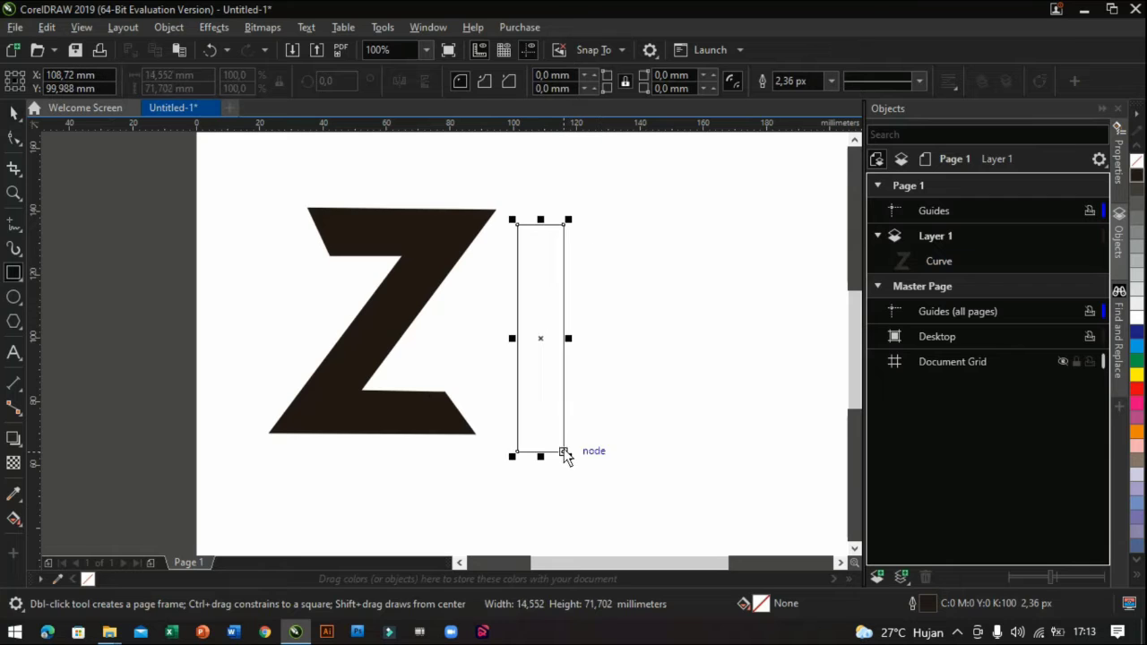
left_click_drag(531, 358, 416, 328)
- Rotate the narrow rectangle to about 323.3° and place it just right of the Z's diagonal, parallel to its edge
left_click(415, 327)
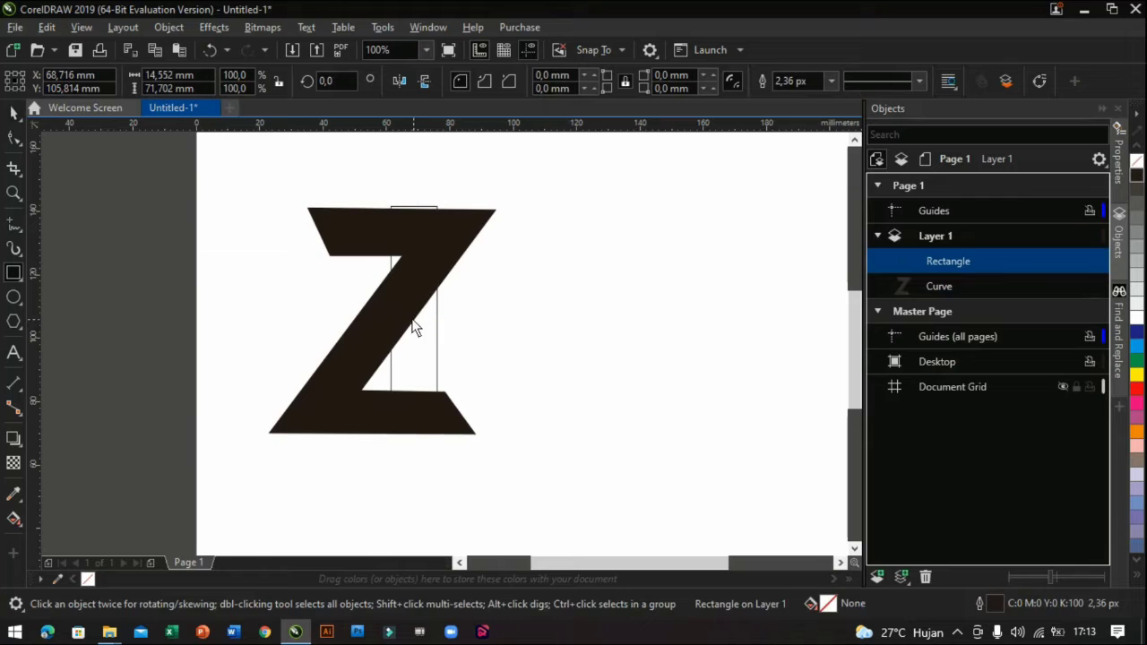
left_click_drag(454, 201, 507, 236)
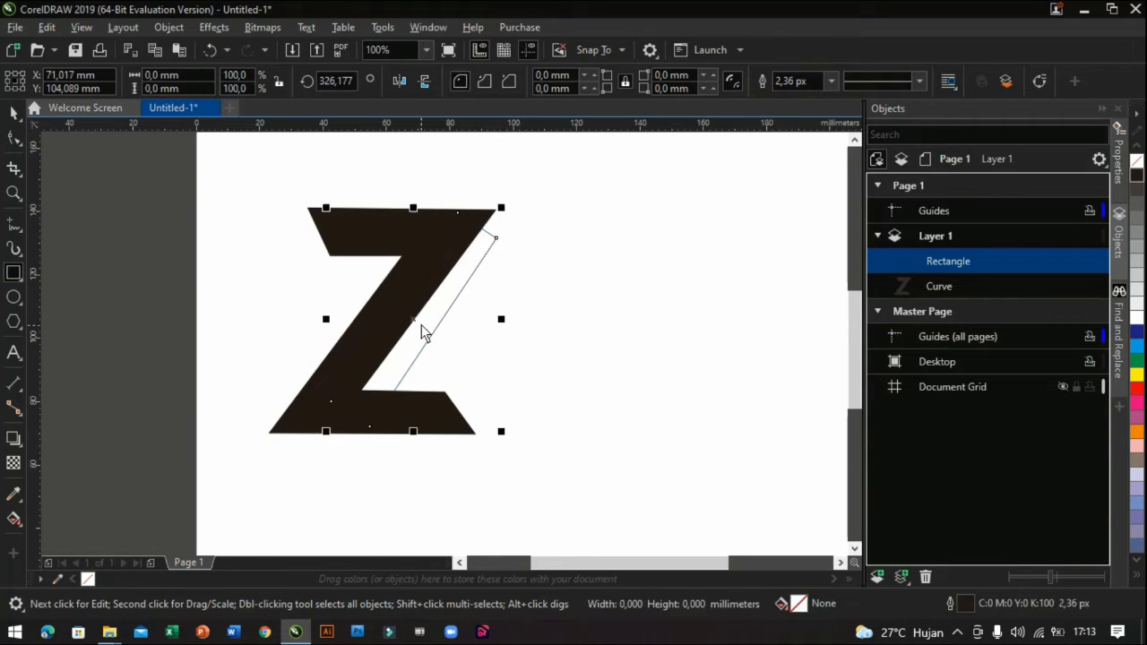
left_click_drag(415, 322, 467, 305)
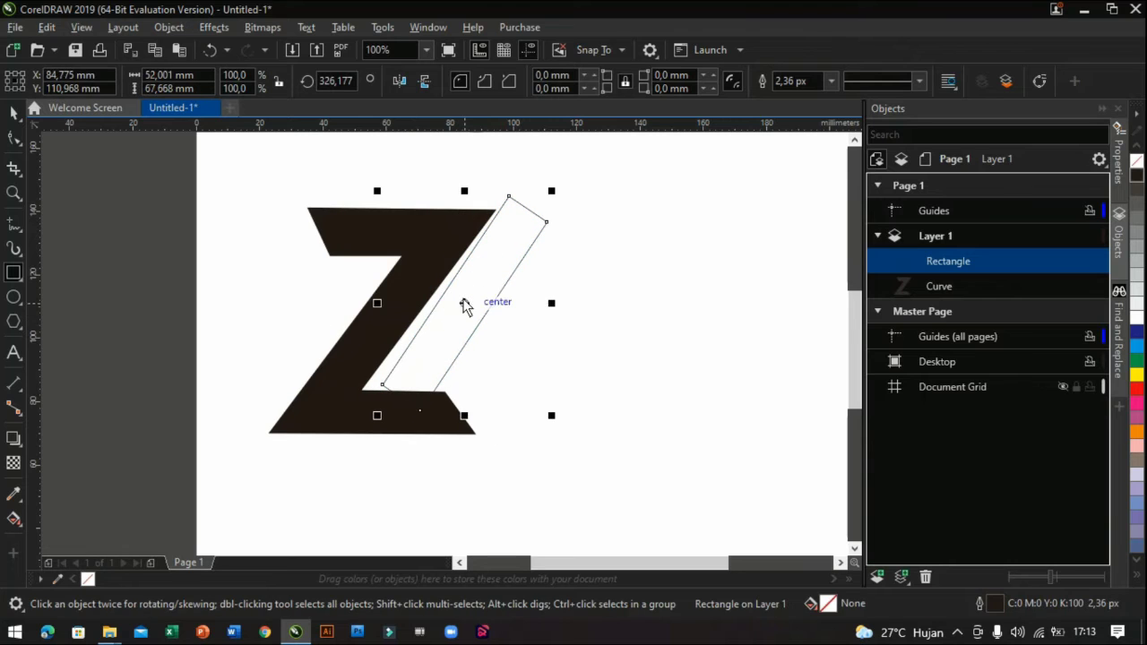
left_click(464, 304)
mouse_move(553, 189)
left_mouse_down()
mouse_move(558, 201)
mouse_move(557, 191)
left_mouse_up()
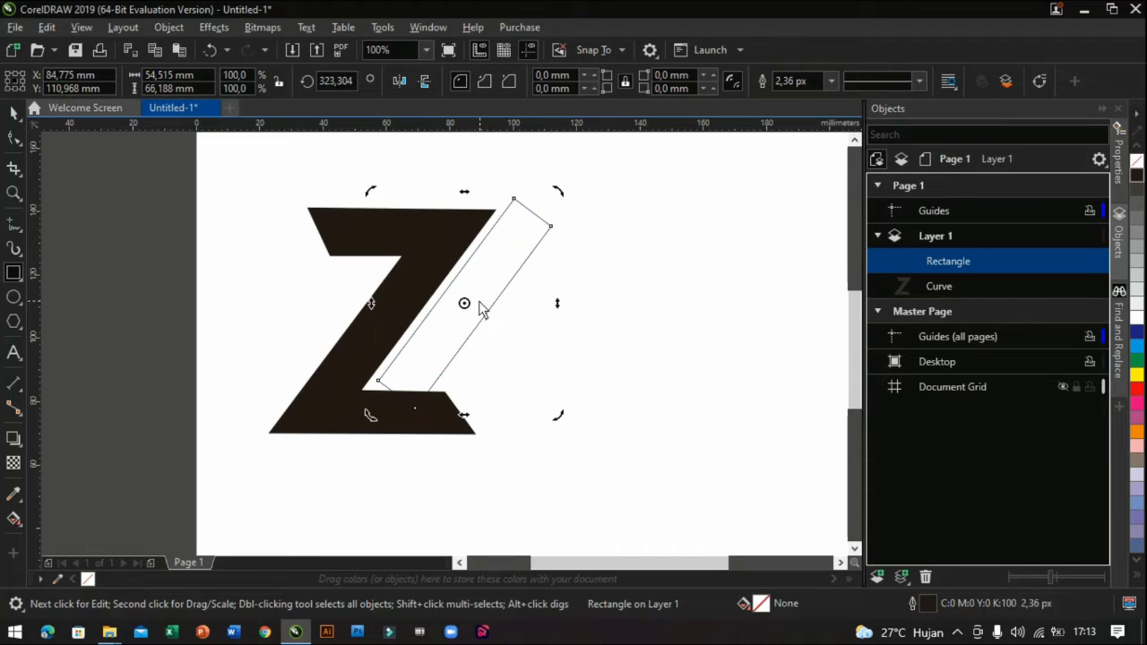
left_click(466, 309)
left_click_drag(468, 312, 482, 283)
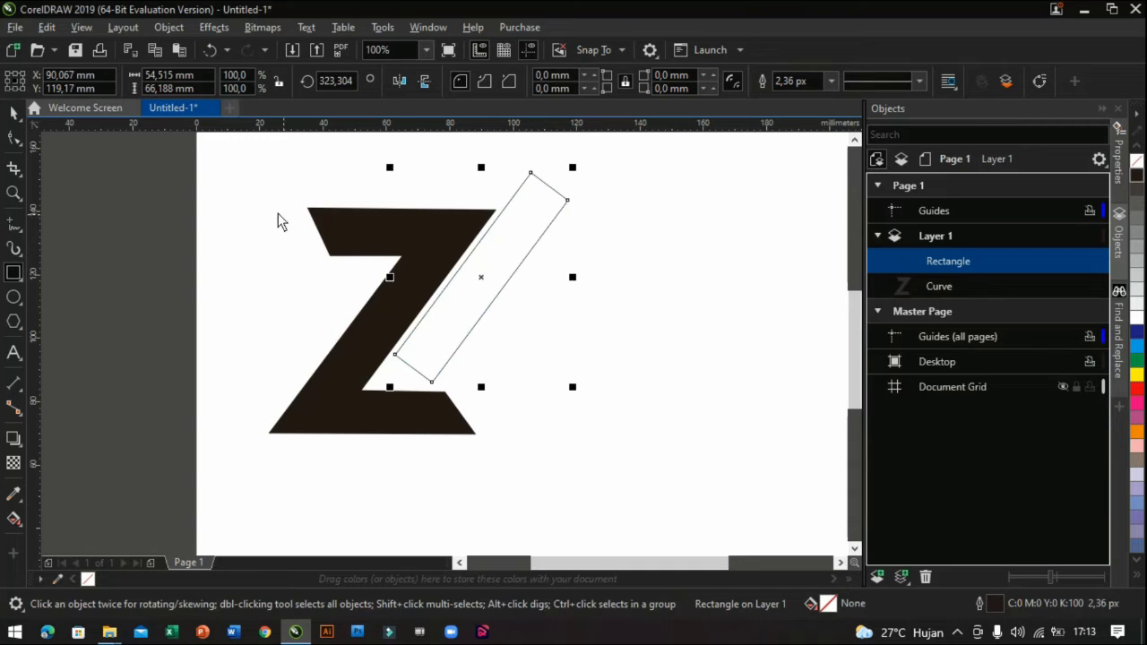
- Duplicate the slanted rectangle, mirror the copy horizontally, and place it beside the original so their upper ends cross in a peak
left_click(13, 113)
key("ctrl+v")
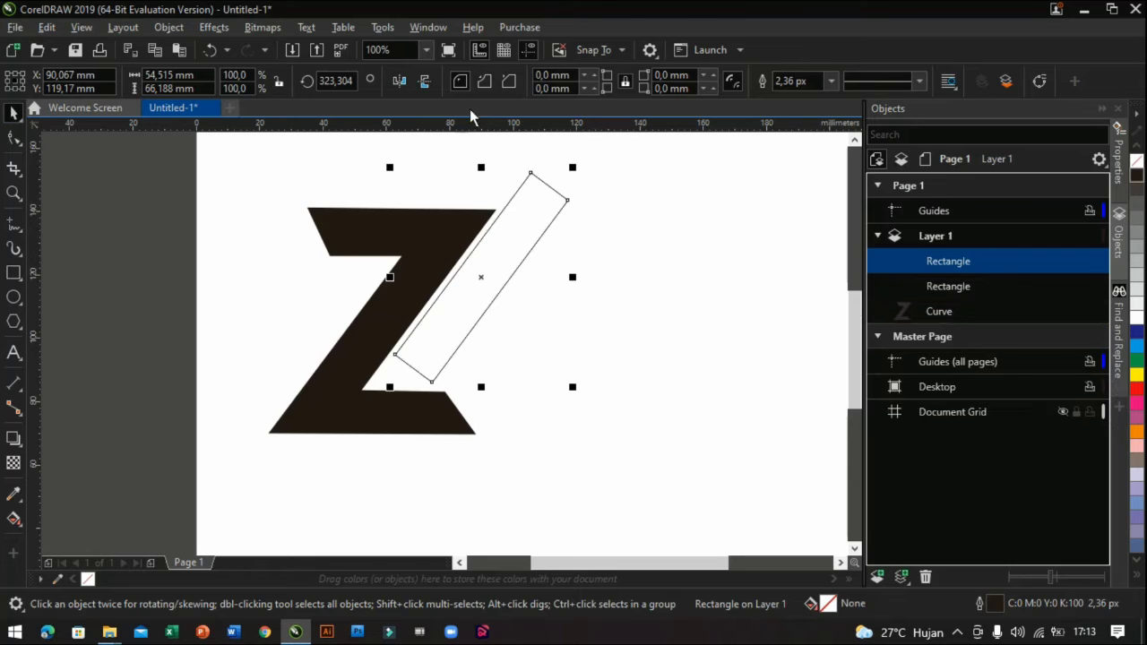
left_click(404, 83)
left_click_drag(492, 283, 574, 271)
left_click(616, 294)
left_click(612, 301)
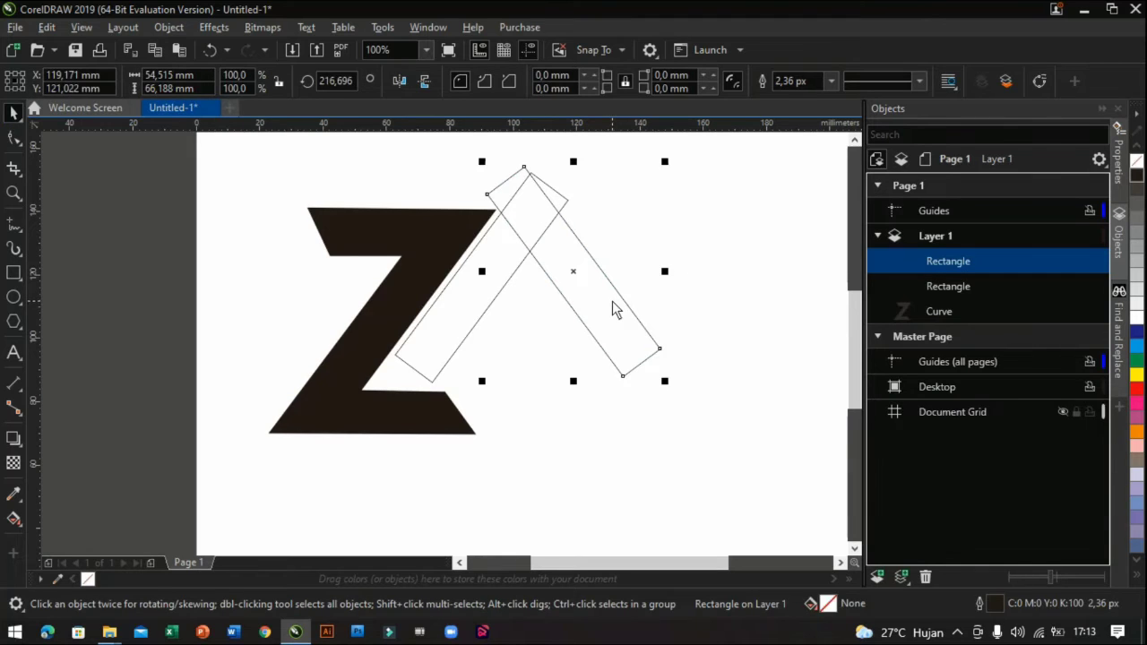
- Paste another copy of the slanted rectangle, rotate it to about 269.2°, and lay it across the original's lower end
key("ctrl+v")
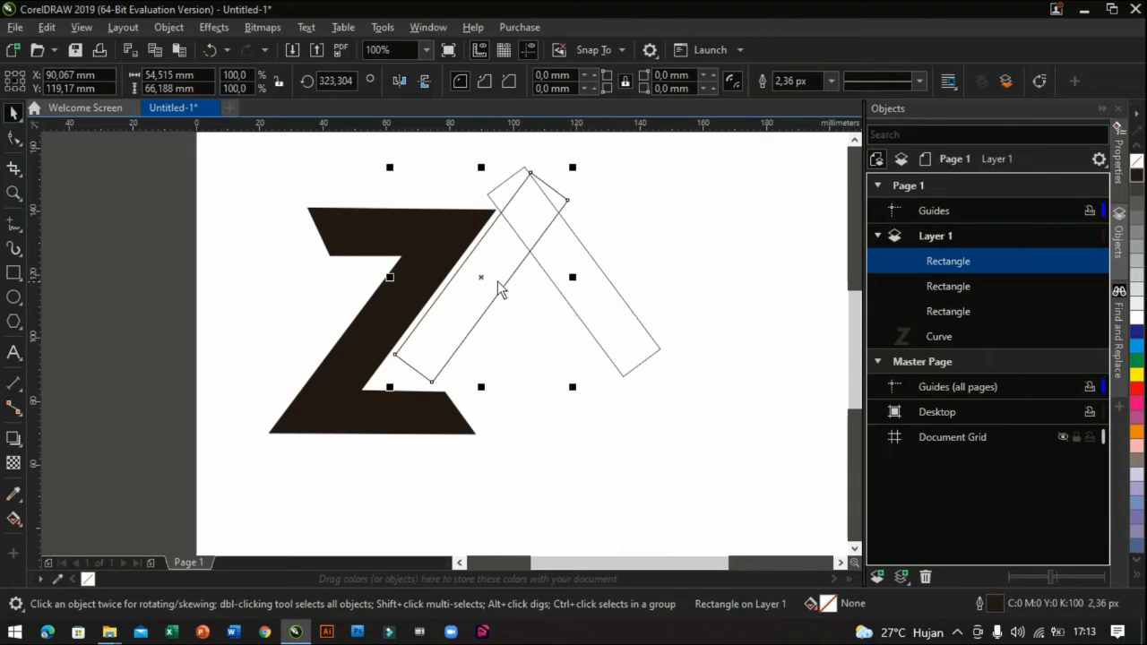
left_click_drag(482, 279, 605, 376)
left_click(606, 376)
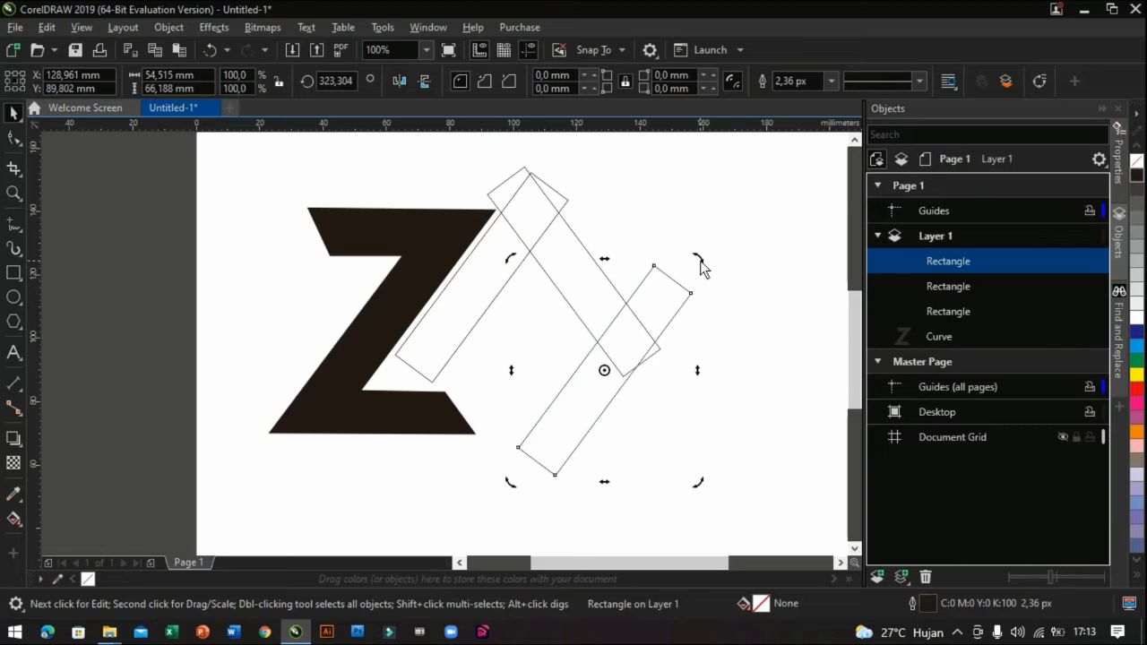
left_click_drag(701, 260, 774, 382)
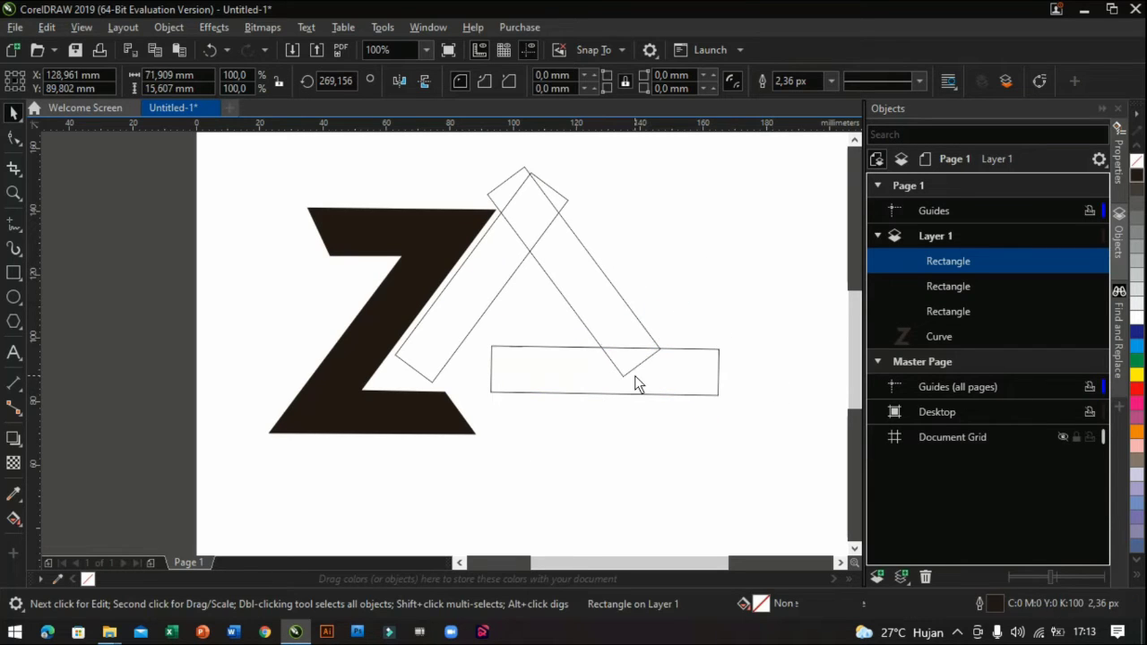
left_click(606, 375)
left_click_drag(606, 374, 452, 385)
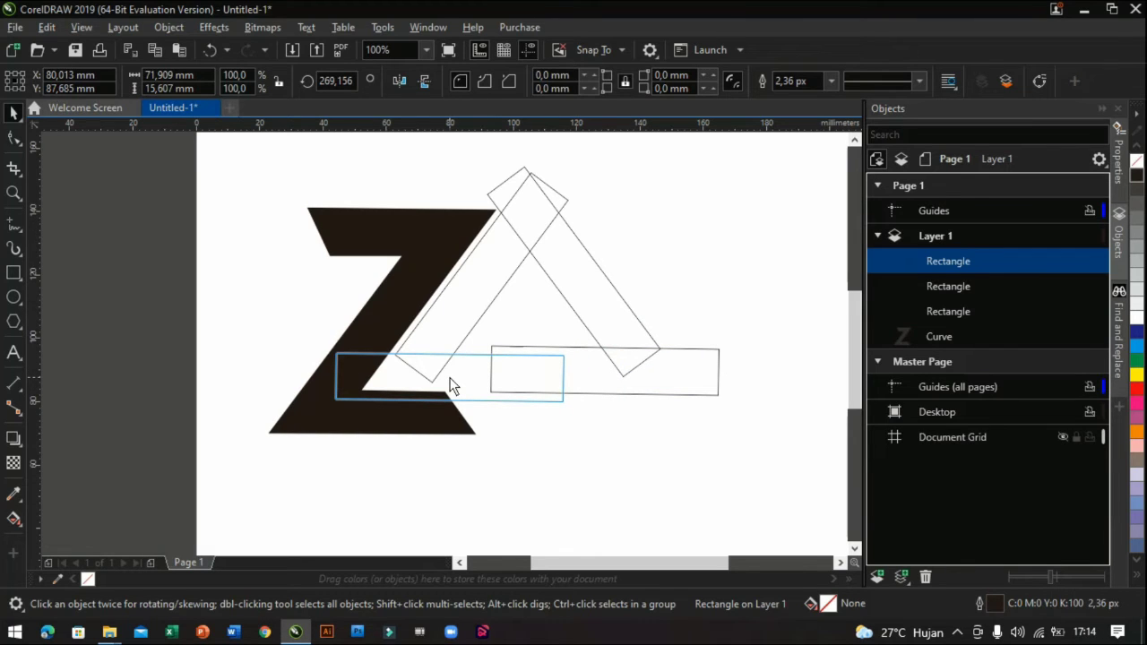
left_click_drag(453, 386, 452, 385)
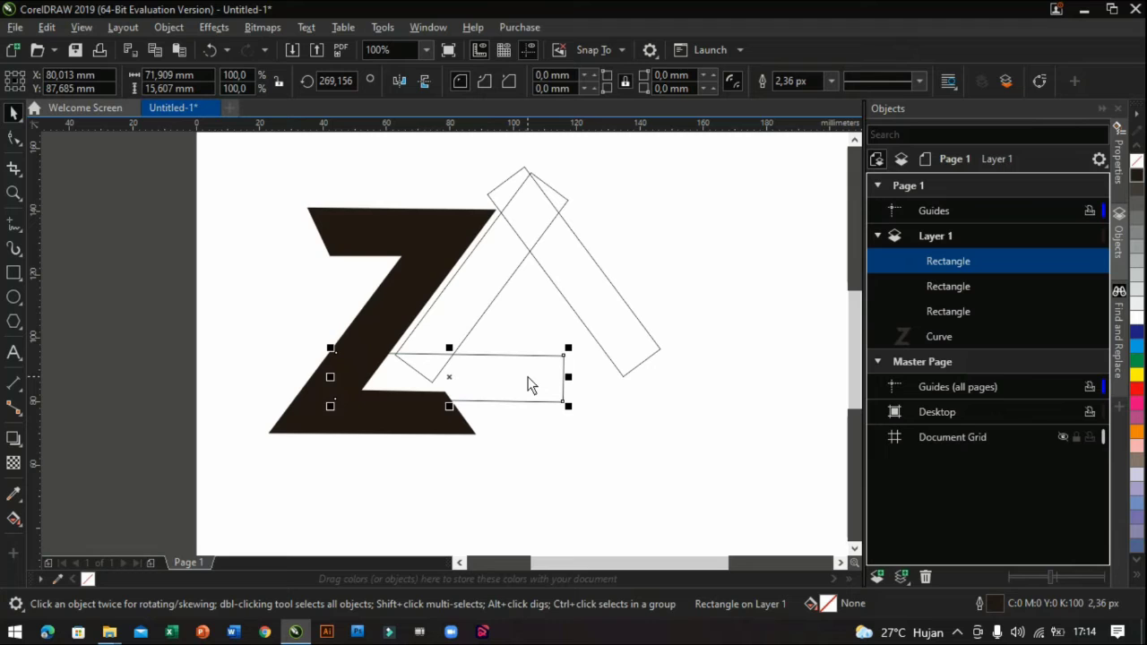
- Duplicate the horizontal rectangle and place the copy across the middle of the mirrored slanted rectangle
key("ctrl+c")
key("ctrl+v")
left_click_drag(528, 384, 694, 309)
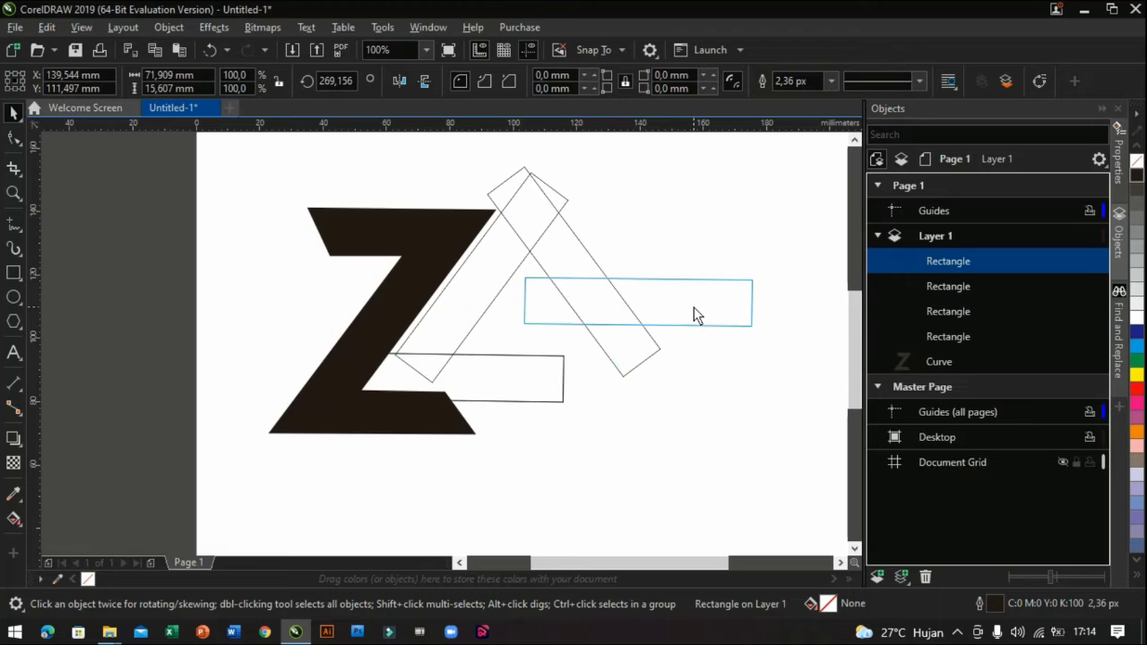
left_click_drag(694, 306, 694, 306)
- With nothing selected, set the document's default fill for Graphic objects to red
left_click(735, 220)
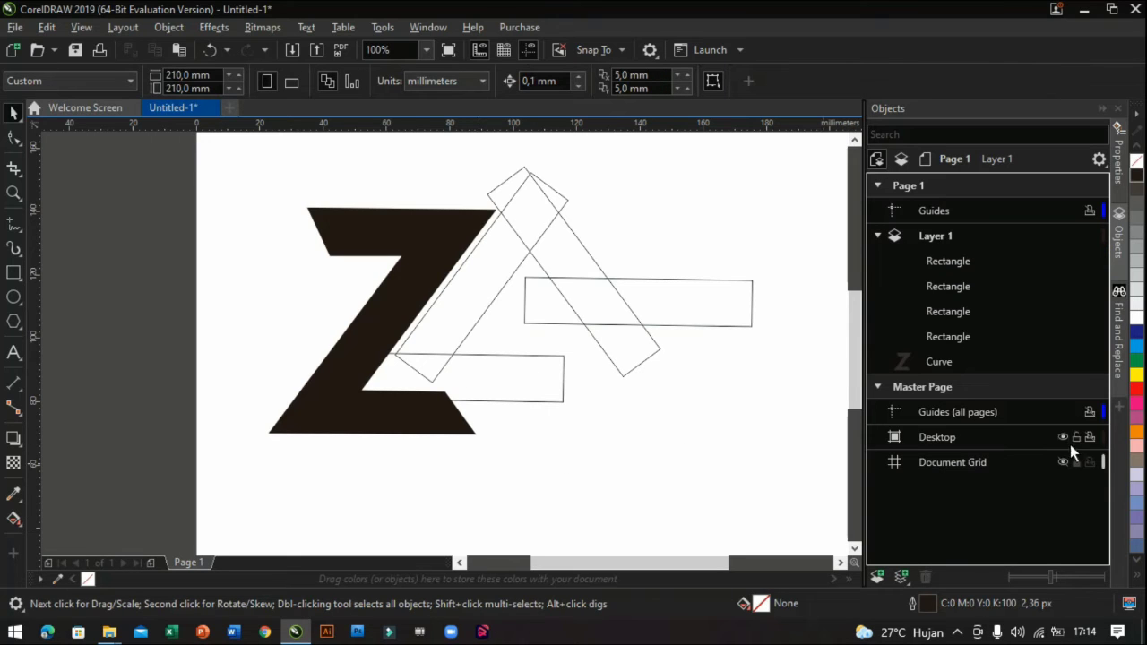
left_click(1136, 388)
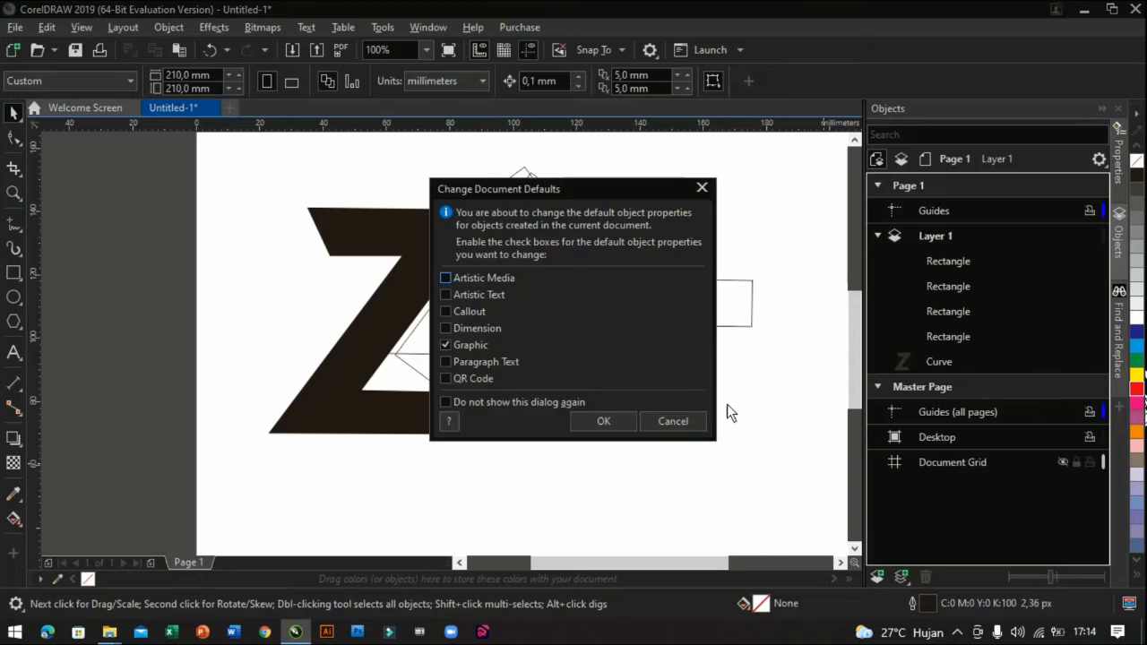
left_click(603, 421)
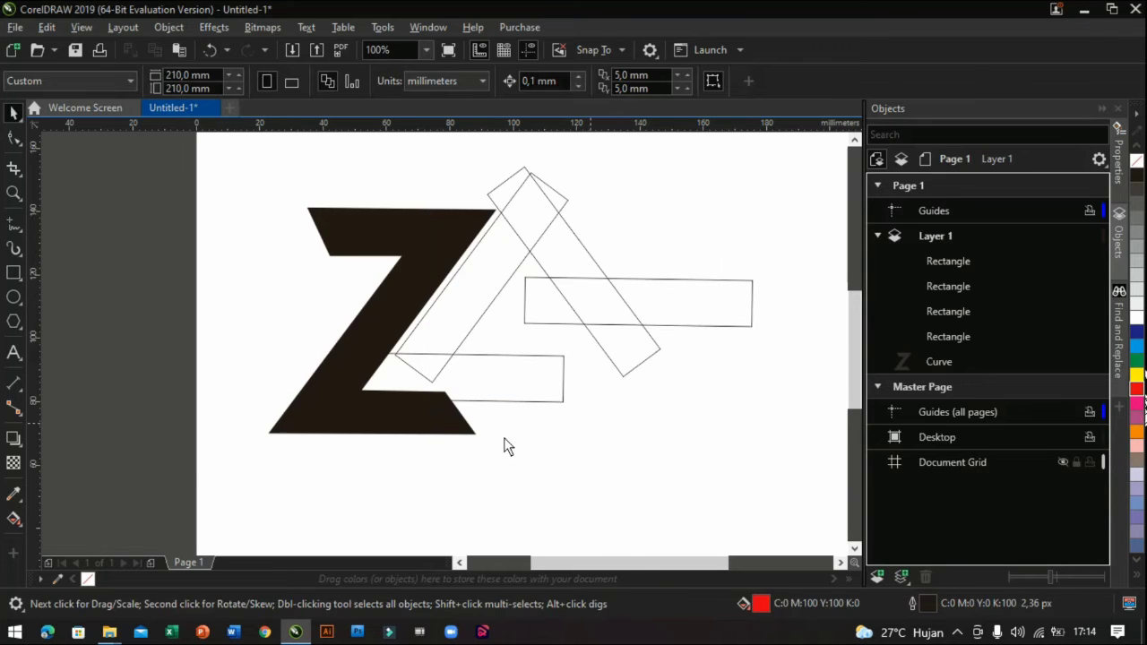
- Use Smart Fill to fill the long diagonal region, the diamond at the peak, and the short slanted region beyond it with red
left_click(13, 519)
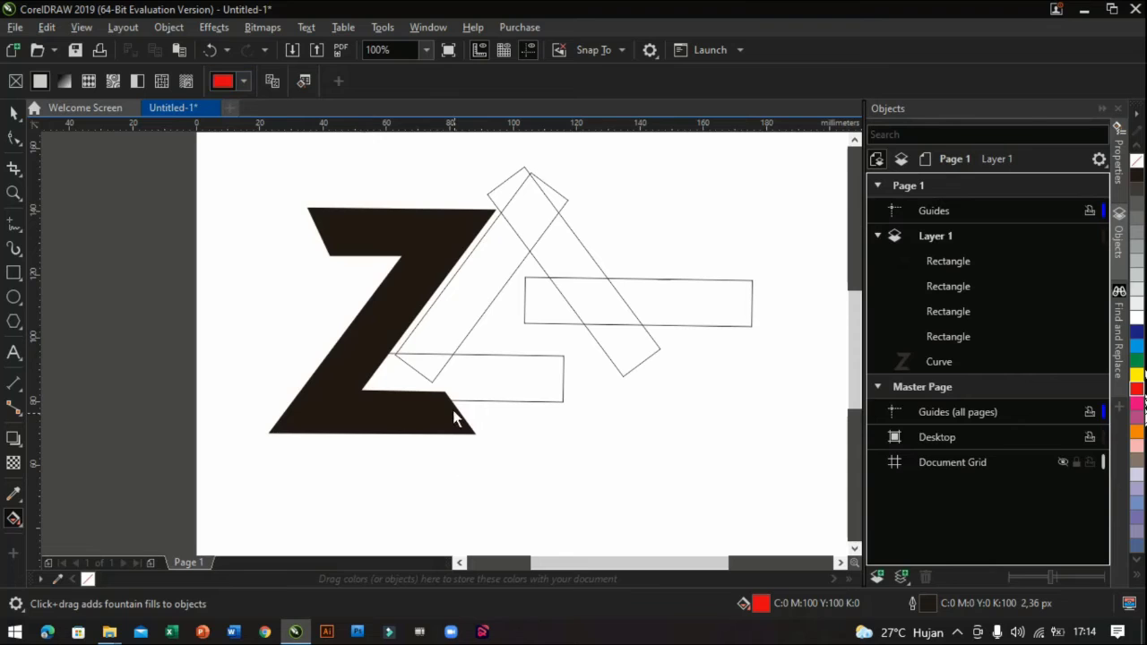
left_click(23, 528)
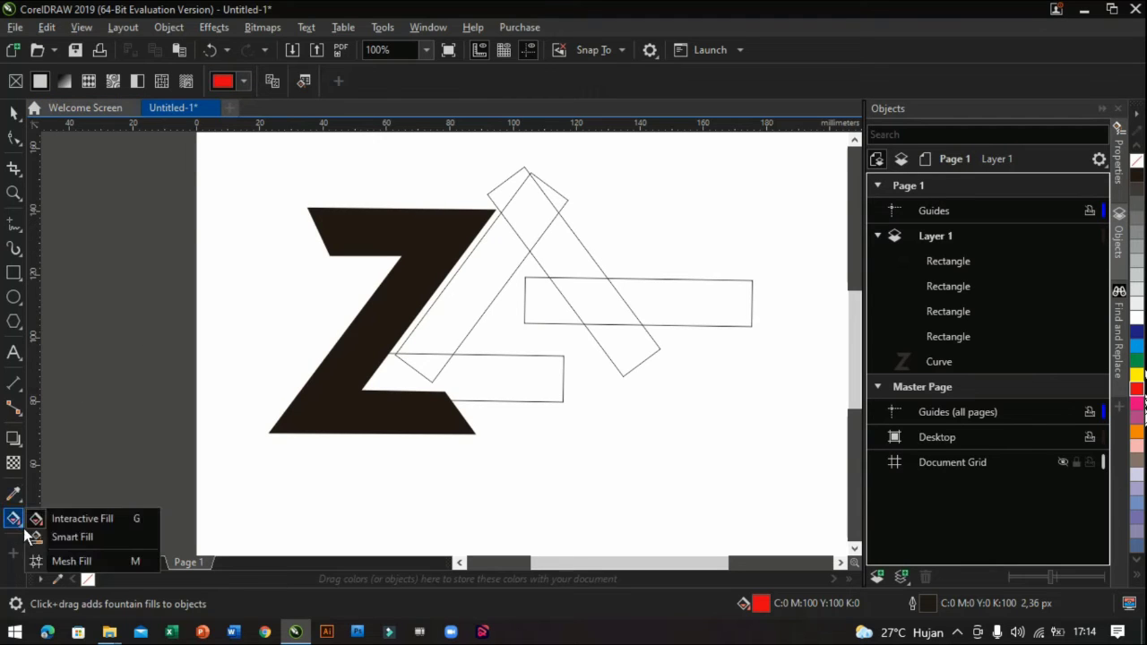
left_click(34, 537)
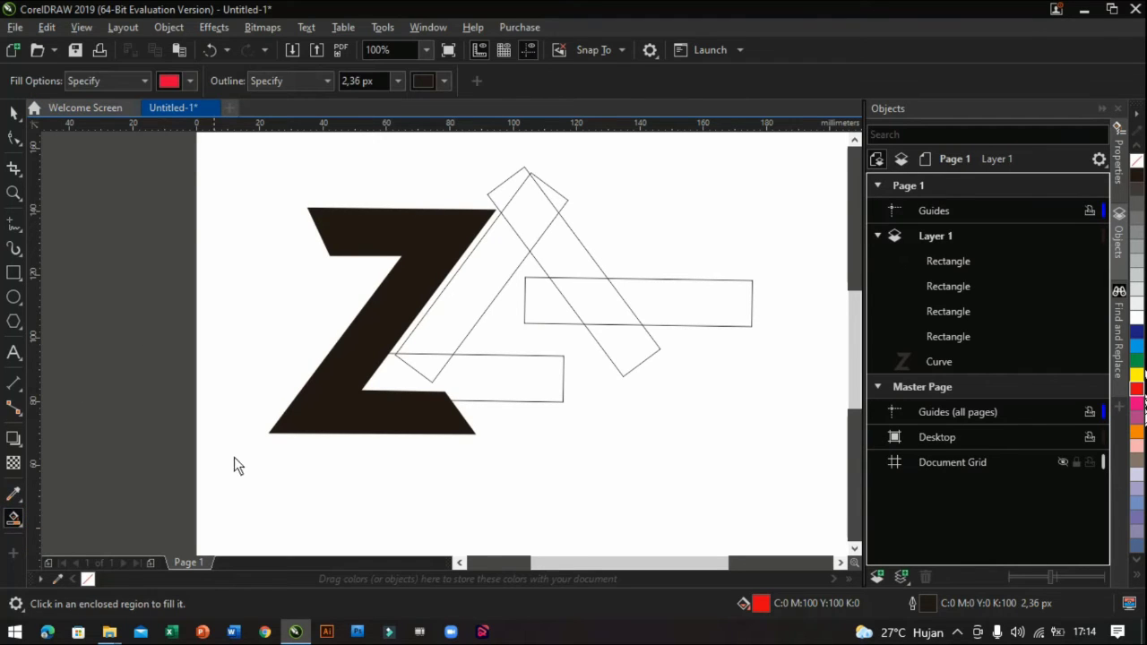
left_click(443, 328)
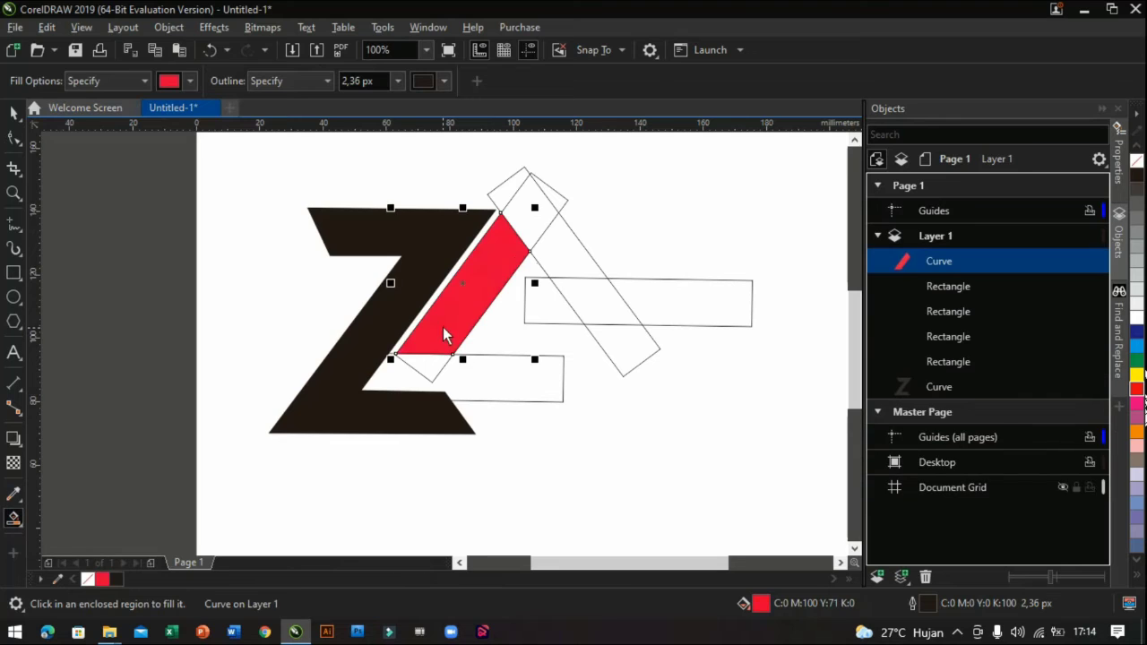
left_click(518, 231)
left_click(576, 265)
key("ctrl+z")
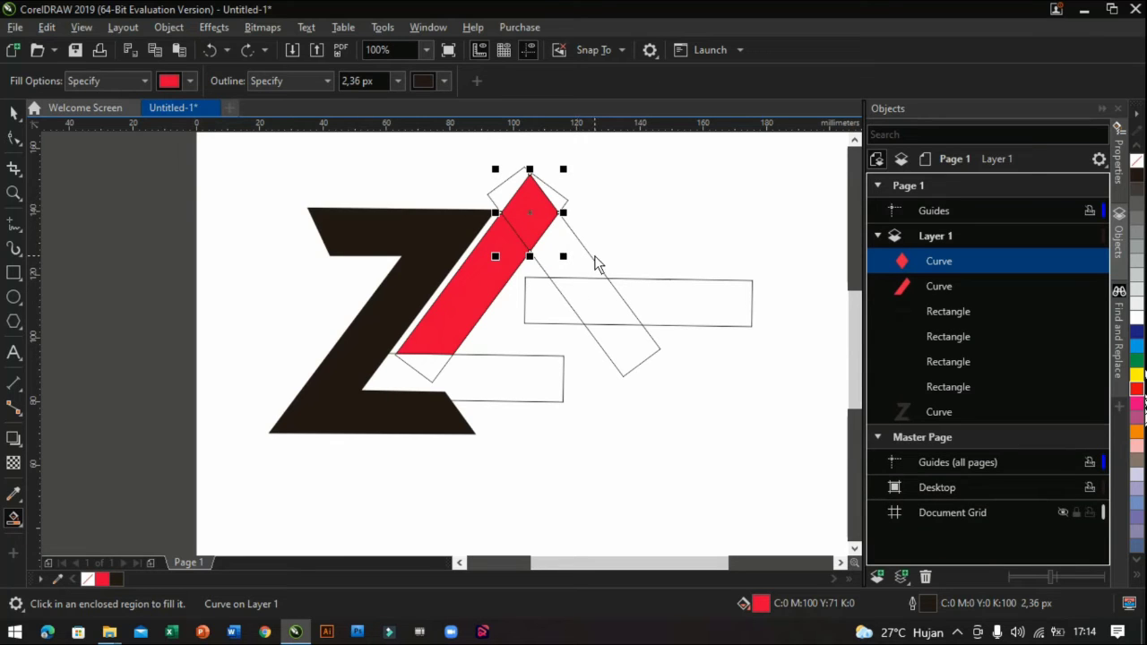
left_click(578, 268)
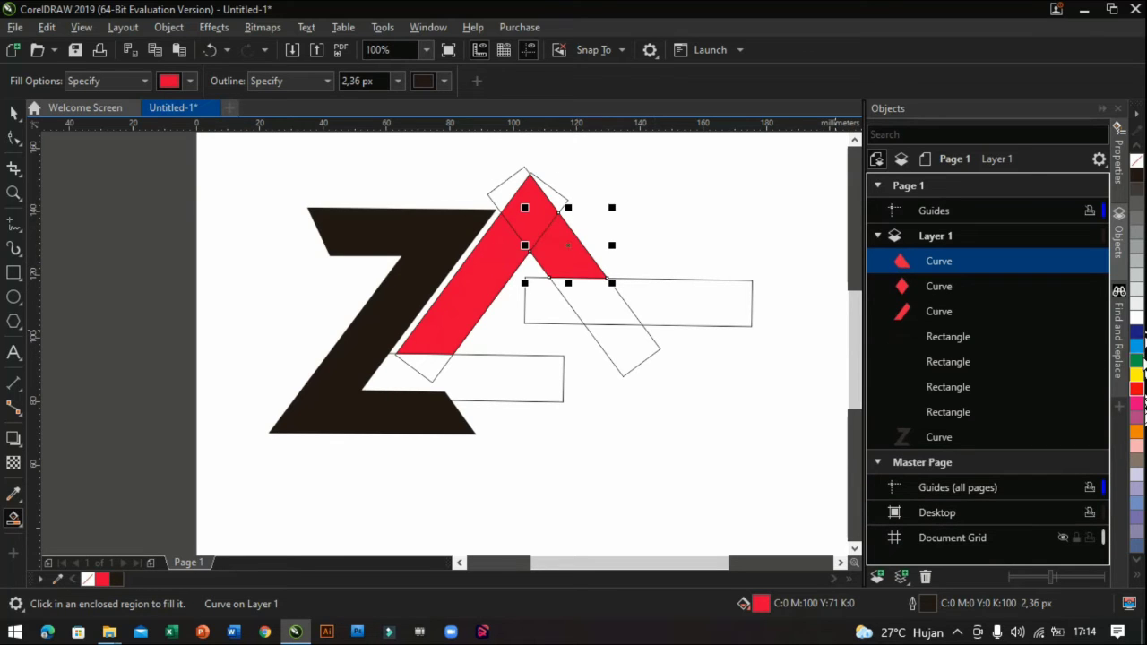
- Delete the four unfilled construction rectangles, keeping the Z and the three red shapes
left_click(13, 111)
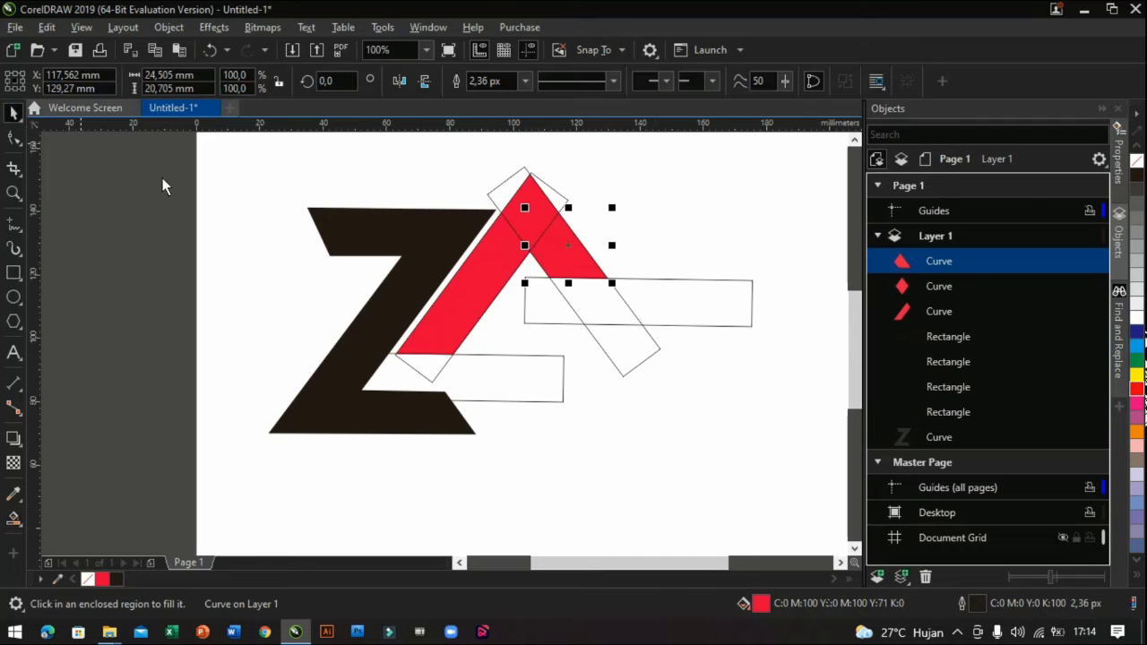
left_click(623, 349)
key("Delete")
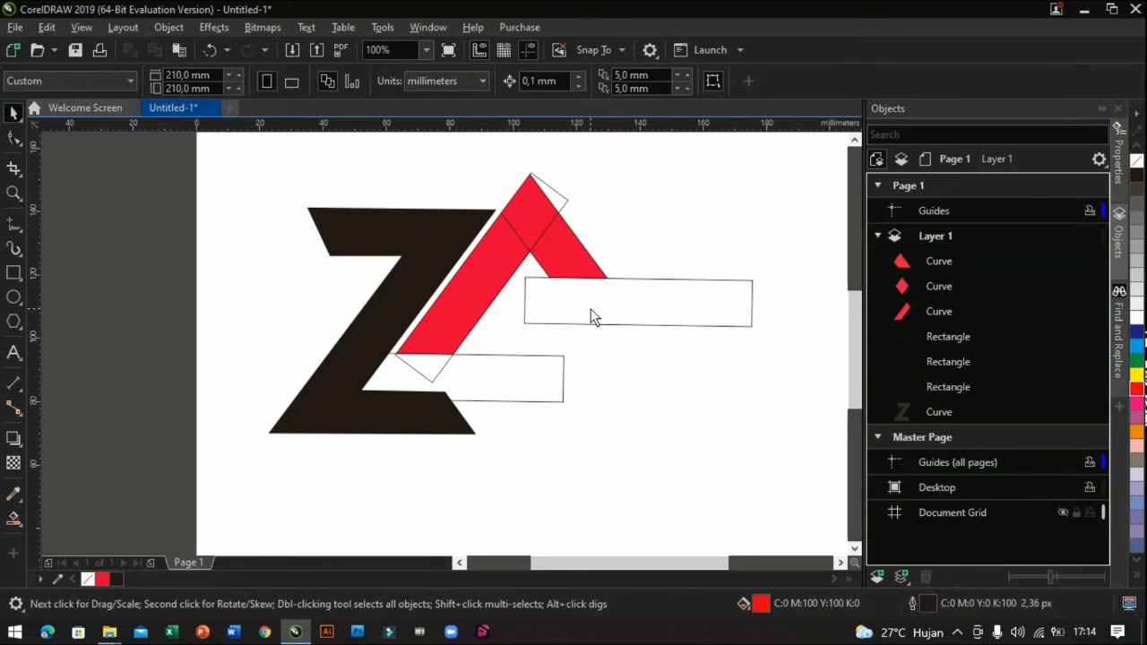
left_click(590, 309)
key("Delete")
left_click(527, 380)
key("Delete")
key("Delete")
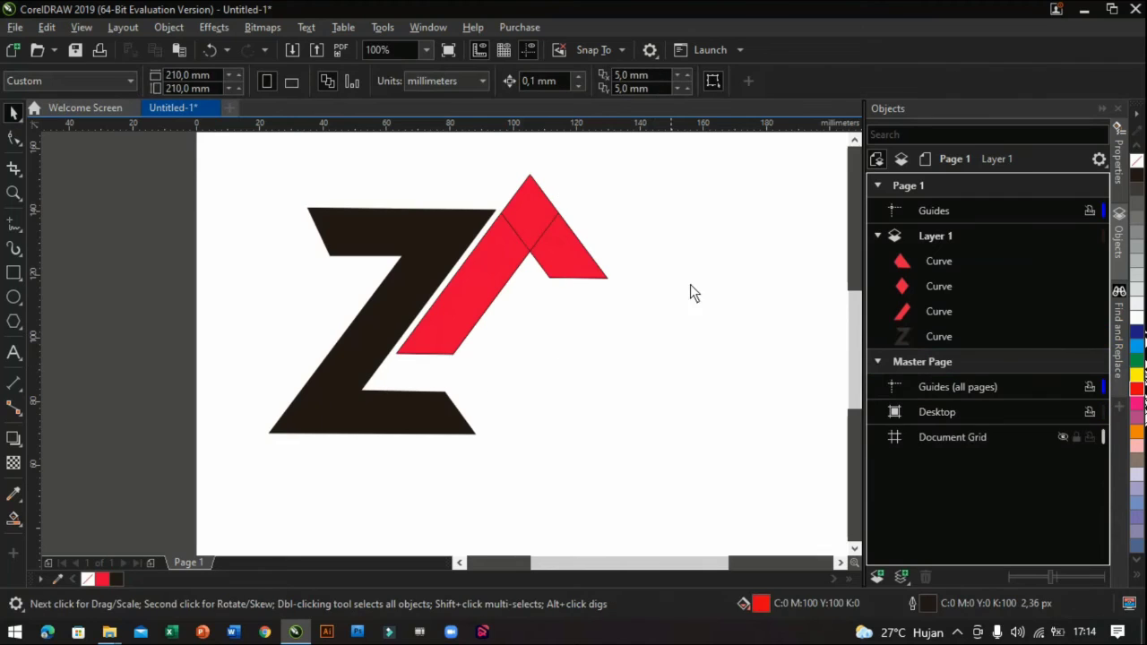
- Set the outline width to None on the long red bar, the short slanted piece and the diamond
left_click(936, 313)
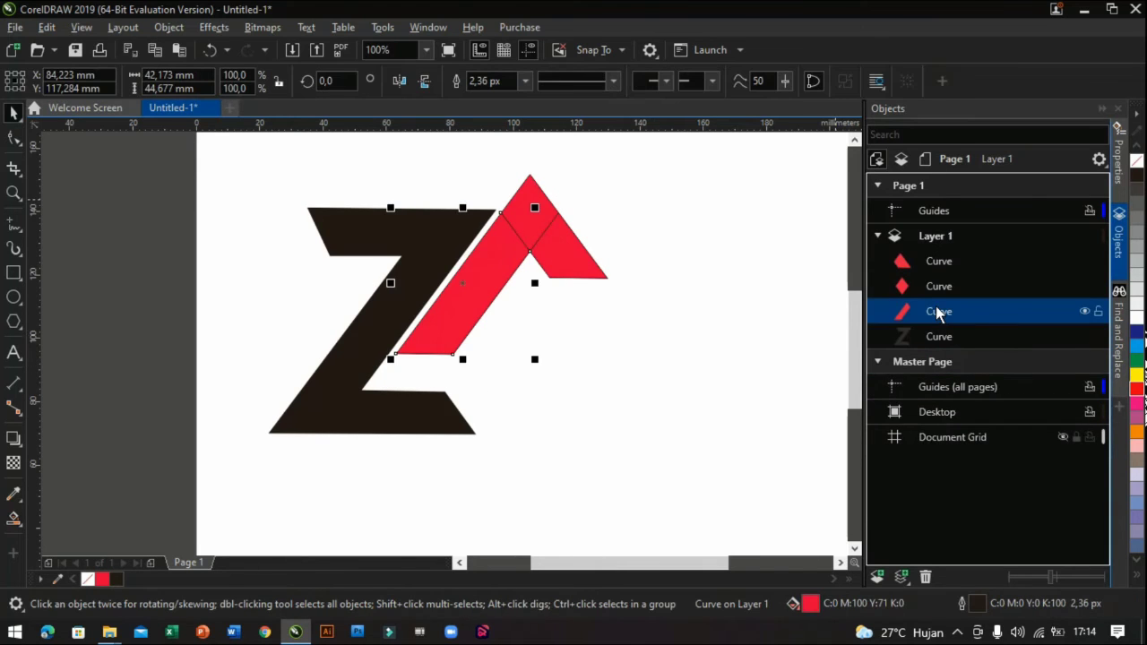
left_click(525, 81)
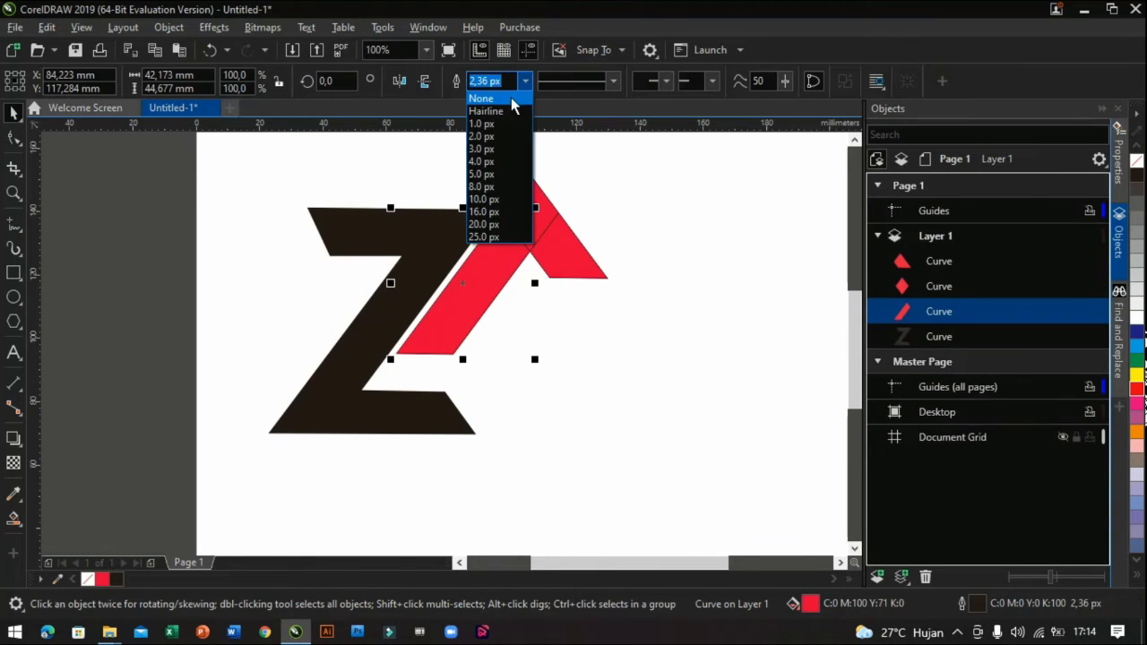
left_click(509, 96)
left_click(581, 226)
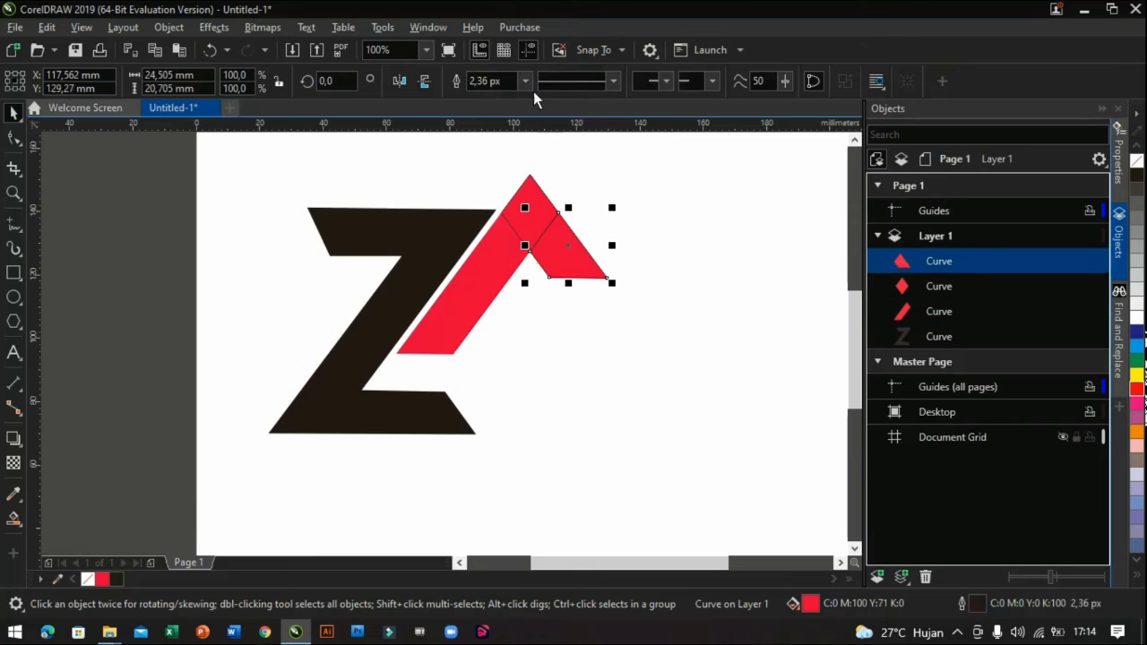
left_click(526, 81)
left_click(516, 96)
left_click(527, 228)
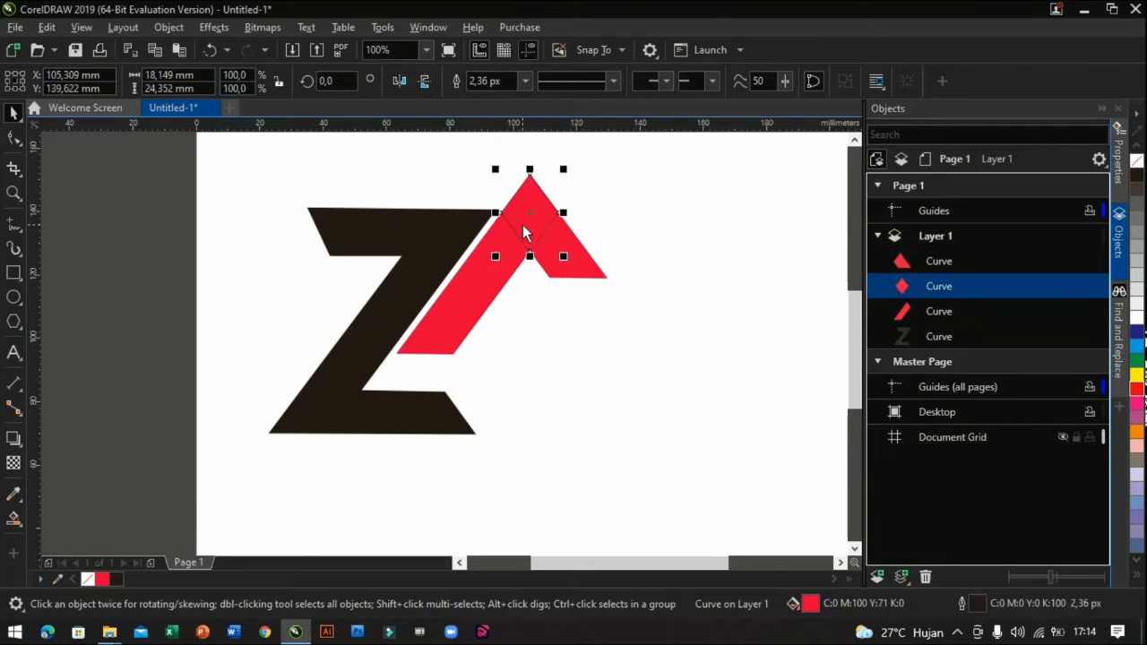
left_click(525, 81)
left_click(509, 95)
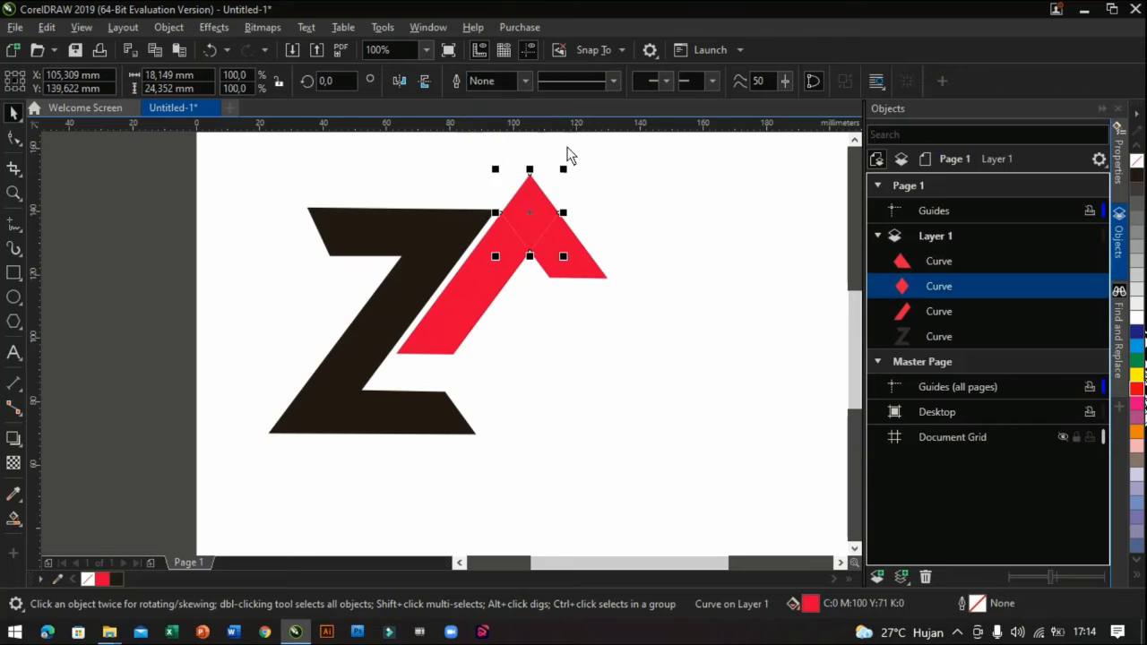
left_click(654, 325)
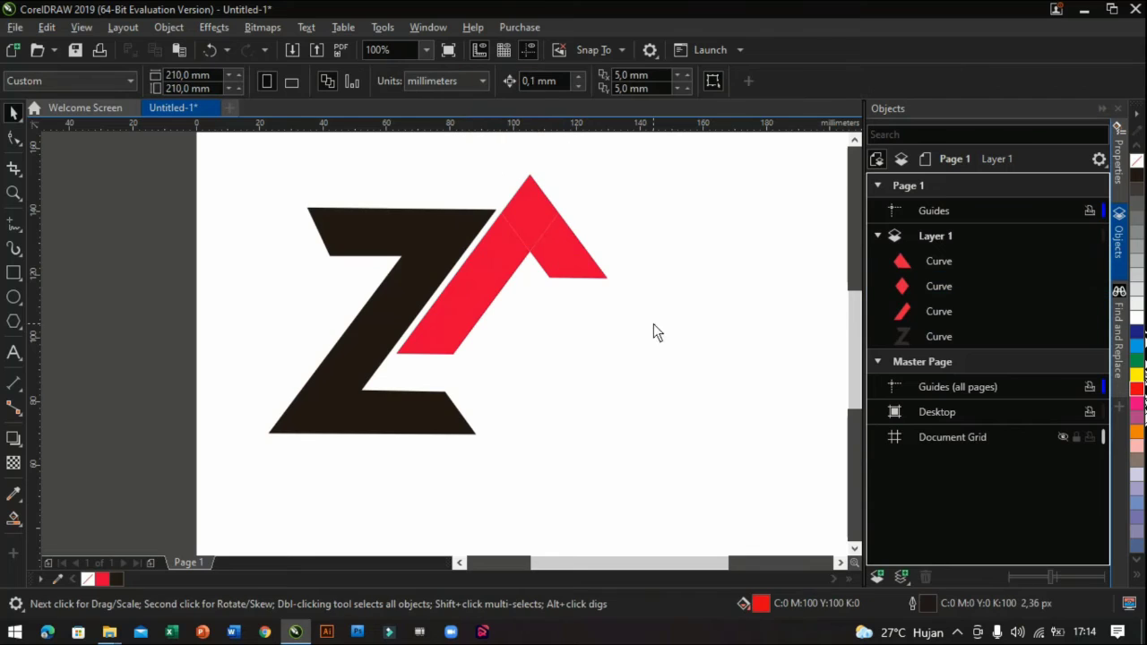
- Weld the red diamond and the long red diagonal bar into one shape
left_click(528, 226)
left_click(494, 276, "shift")
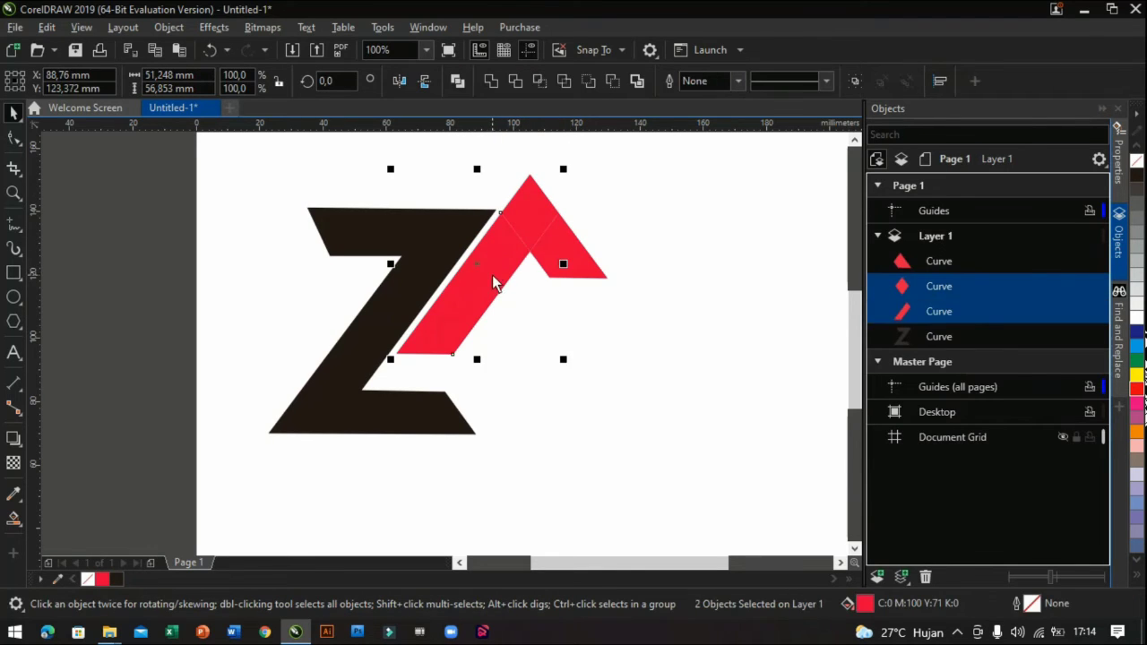
left_click(496, 81)
- Fill the short slanted piece beside the peak with light gray
left_click(577, 249)
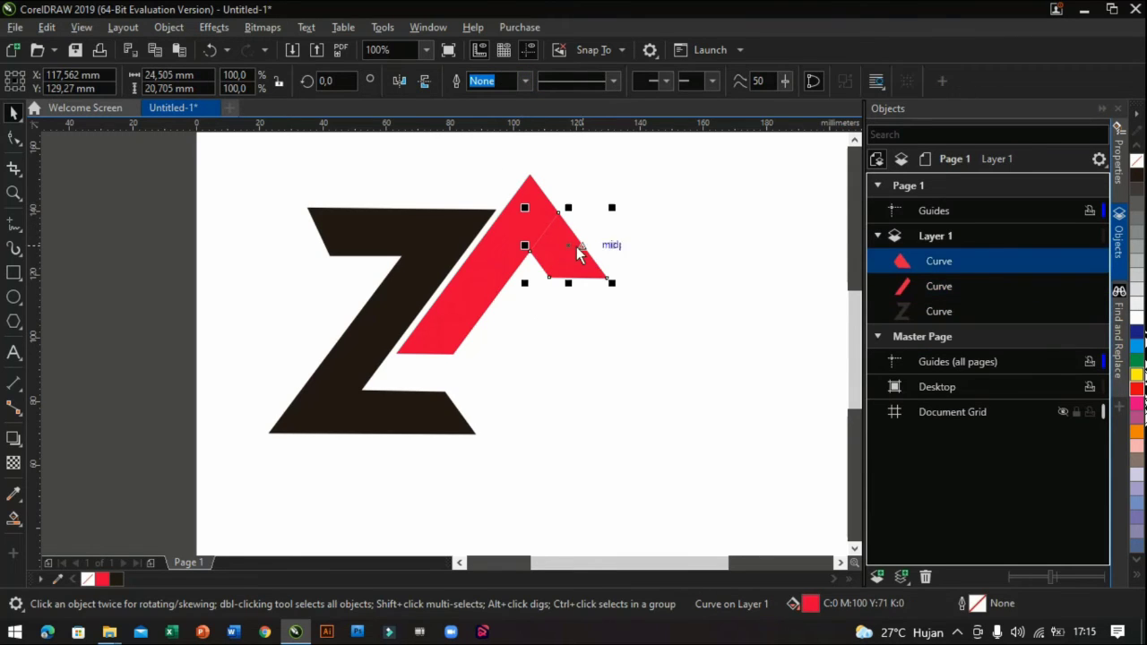
left_click(1136, 261)
left_click(839, 370)
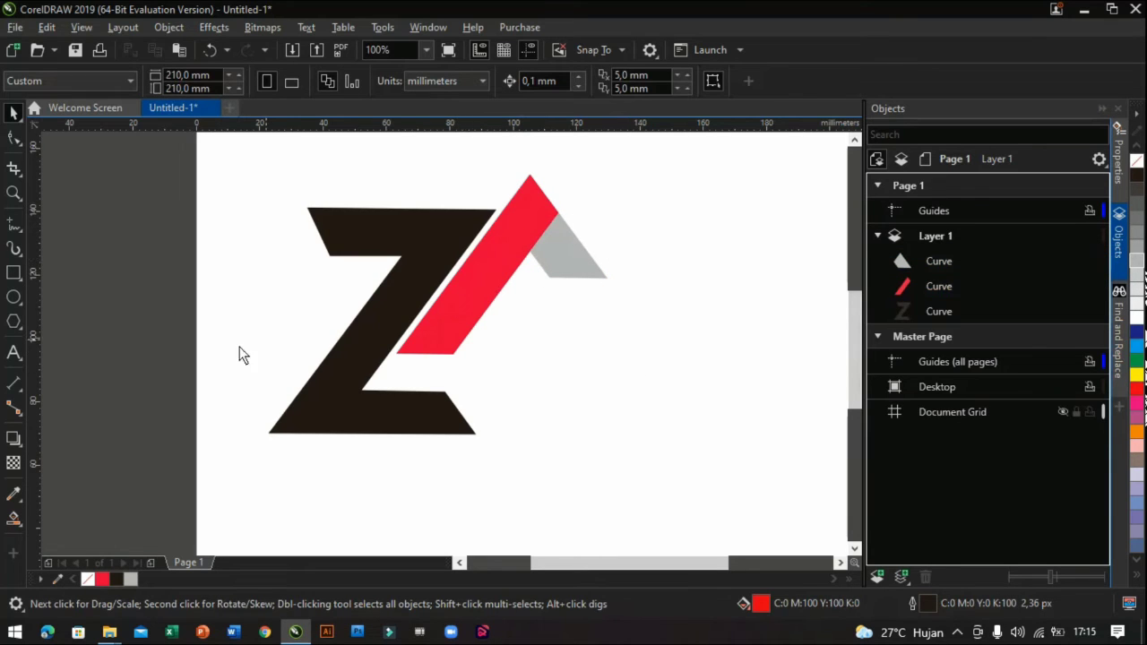
- Draw a rectangle about 18.3 by 19.1 mm below the gray piece, next to the red diagonal bar
left_click(14, 272)
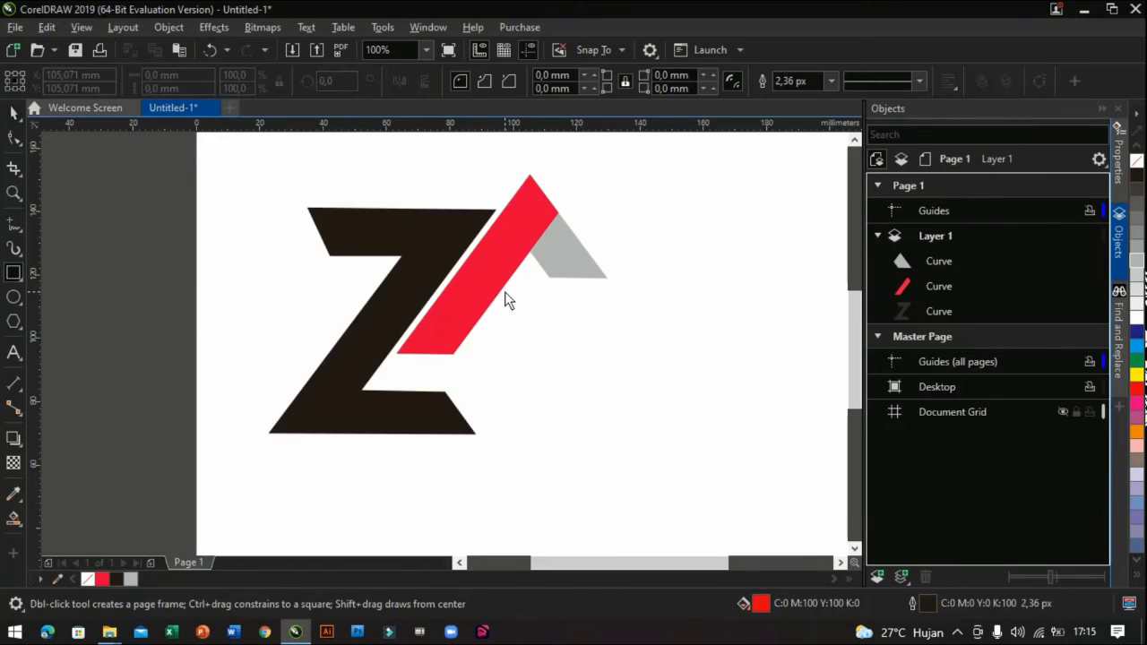
left_click_drag(505, 292, 563, 352)
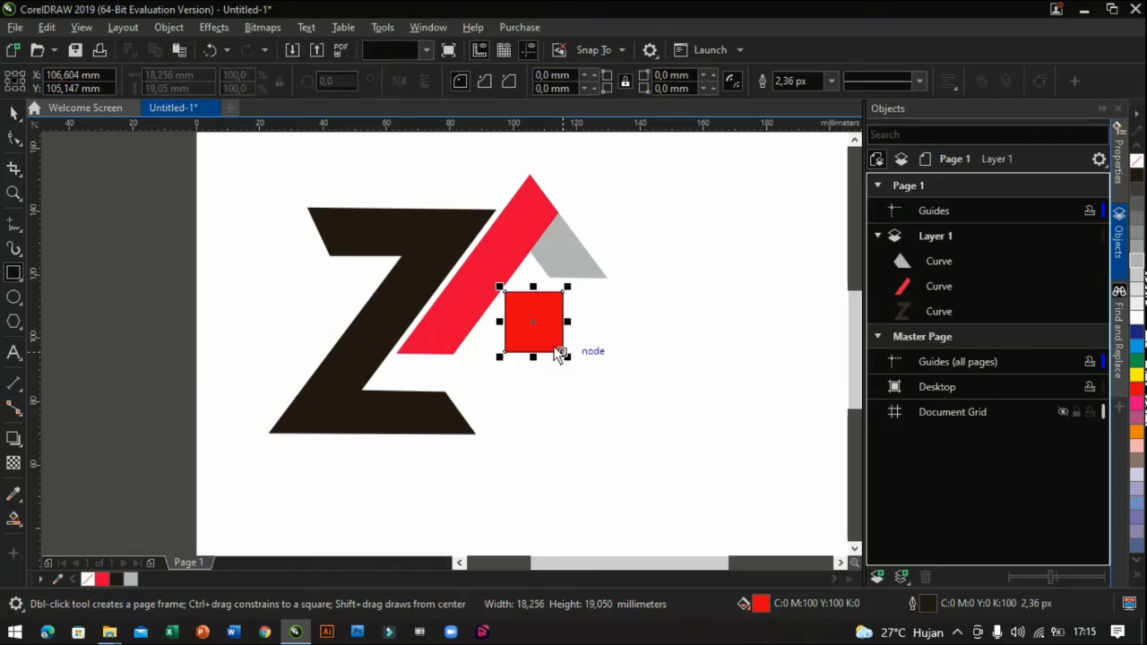
- Draw a rectangle about 9.1 by 9.5 mm from the large rectangle's upper-left corner to its center, and delete the large one
scroll(552, 345, "up", 2)
scroll(529, 333, "up", 2)
scroll(528, 321, "down", 2)
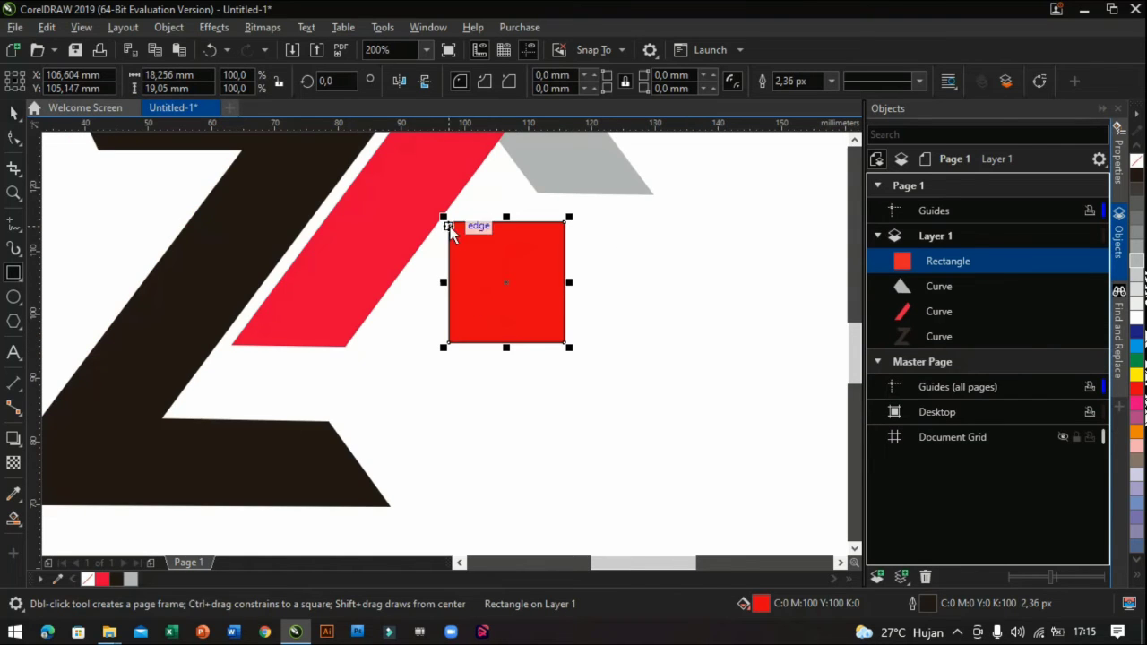
left_click_drag(451, 226, 504, 285)
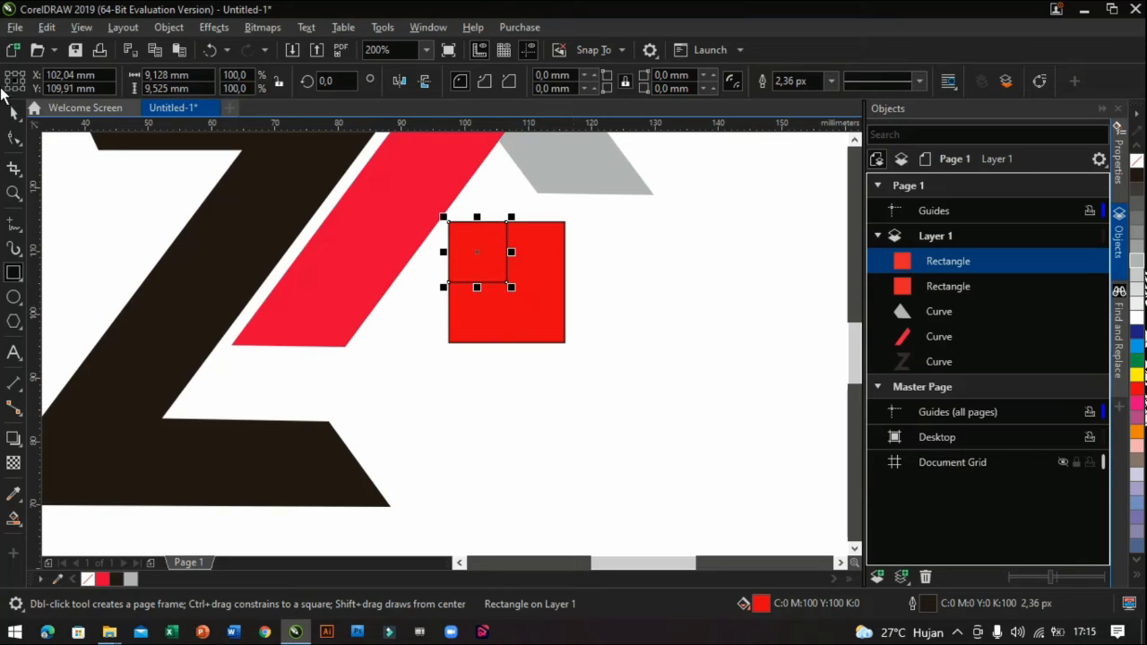
left_click(14, 112)
left_click(544, 312)
key("Delete")
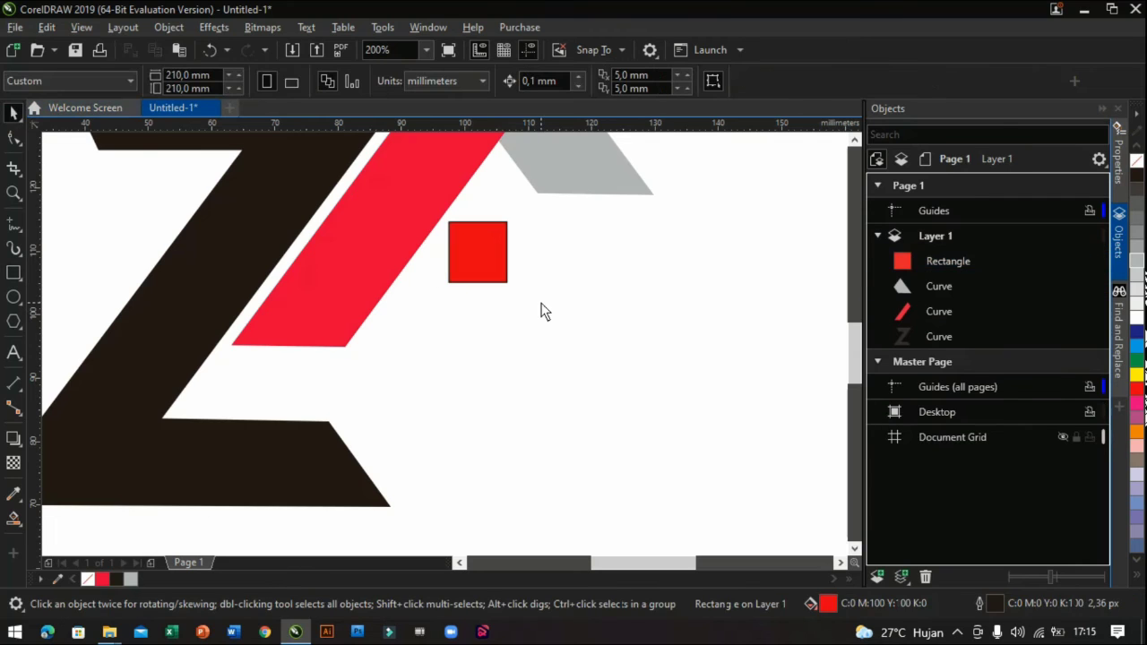
- Duplicate the small red square three times and arrange the four copies as a two-by-two window grid with narrow gaps
key("ctrl+v")
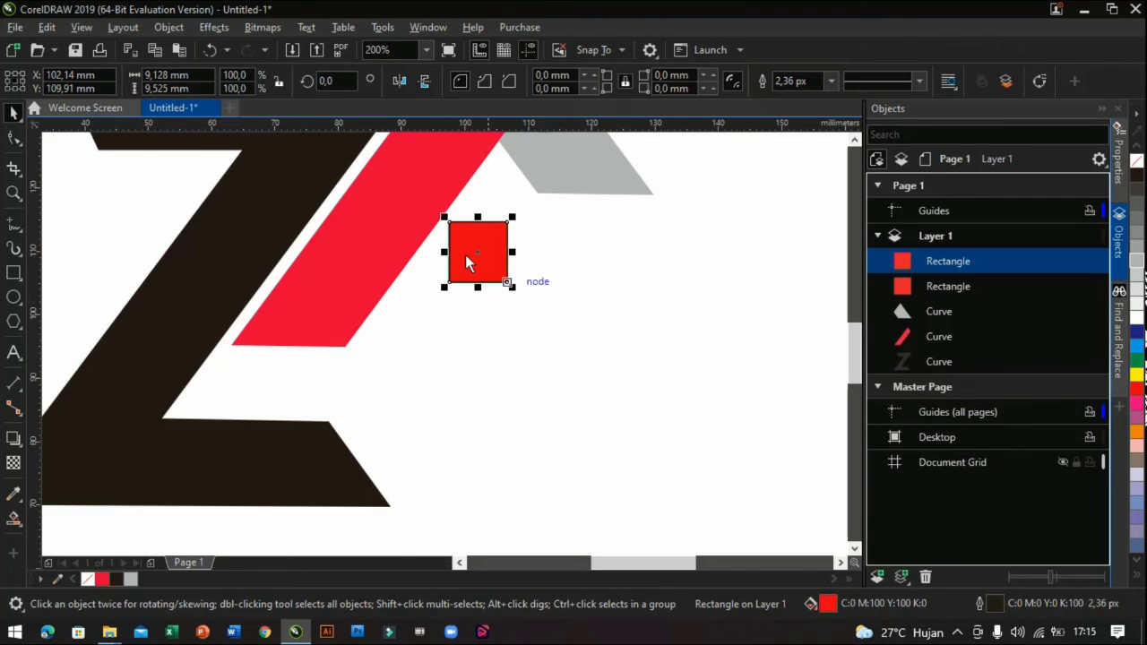
left_click_drag(478, 251, 544, 319)
key("ctrl+v")
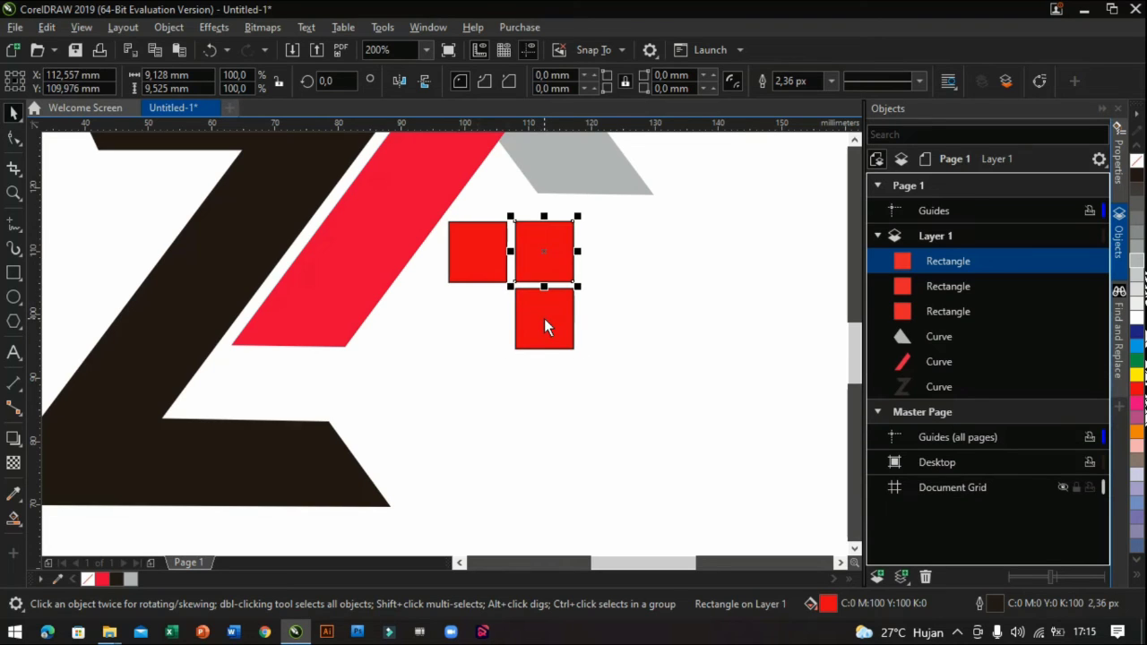
left_click(544, 318)
key("ctrl+v")
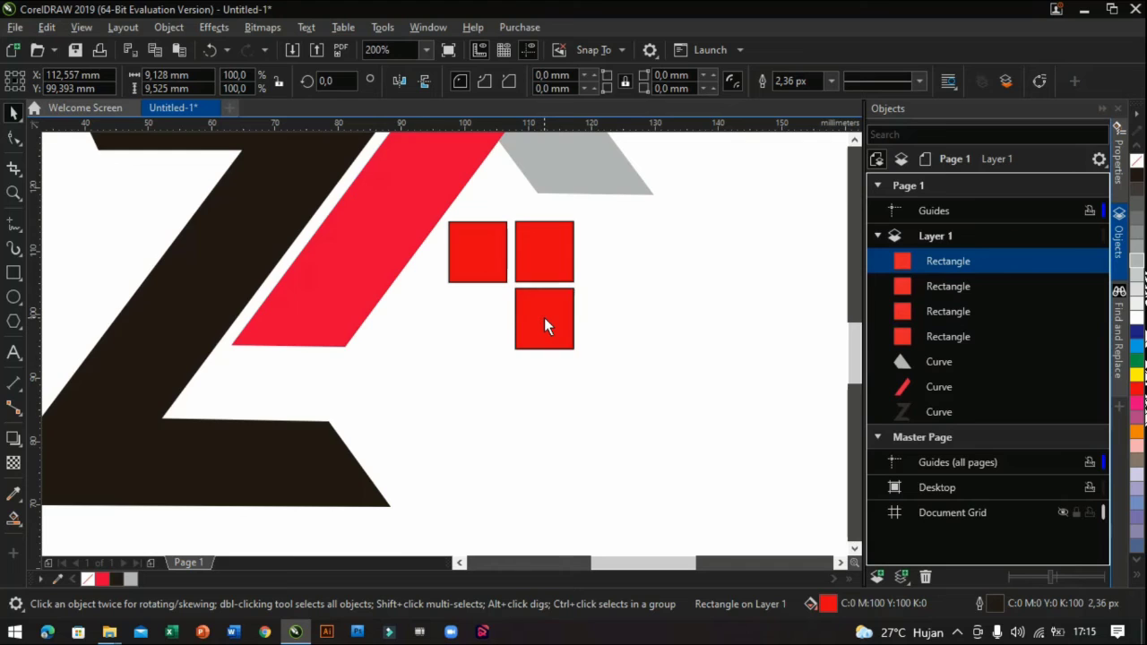
left_click_drag(544, 327, 477, 327)
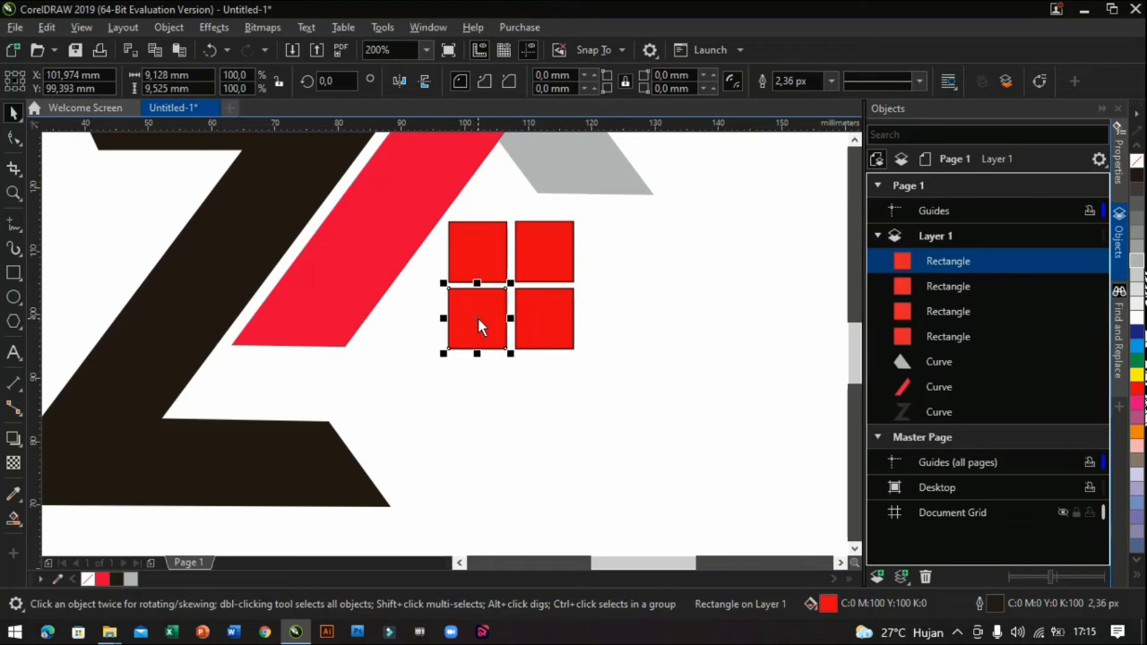
- Remove the outline from all four red window squares by setting its width to None
left_click(550, 322)
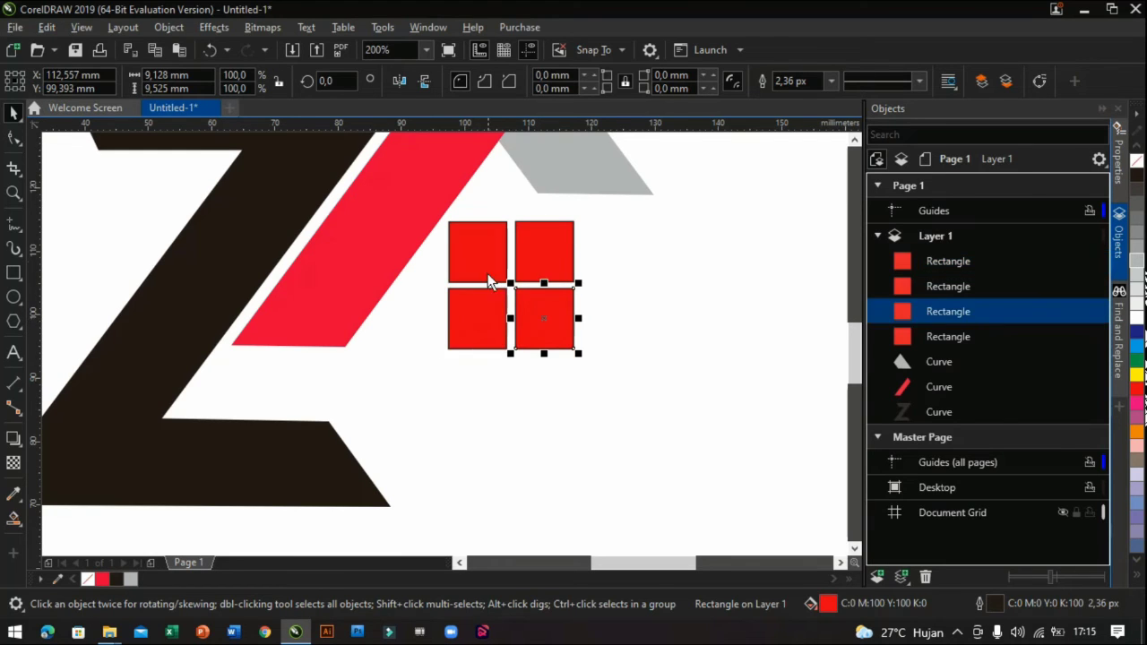
left_click(487, 274, "shift")
left_click(493, 326, "shift")
left_click(544, 258, "shift")
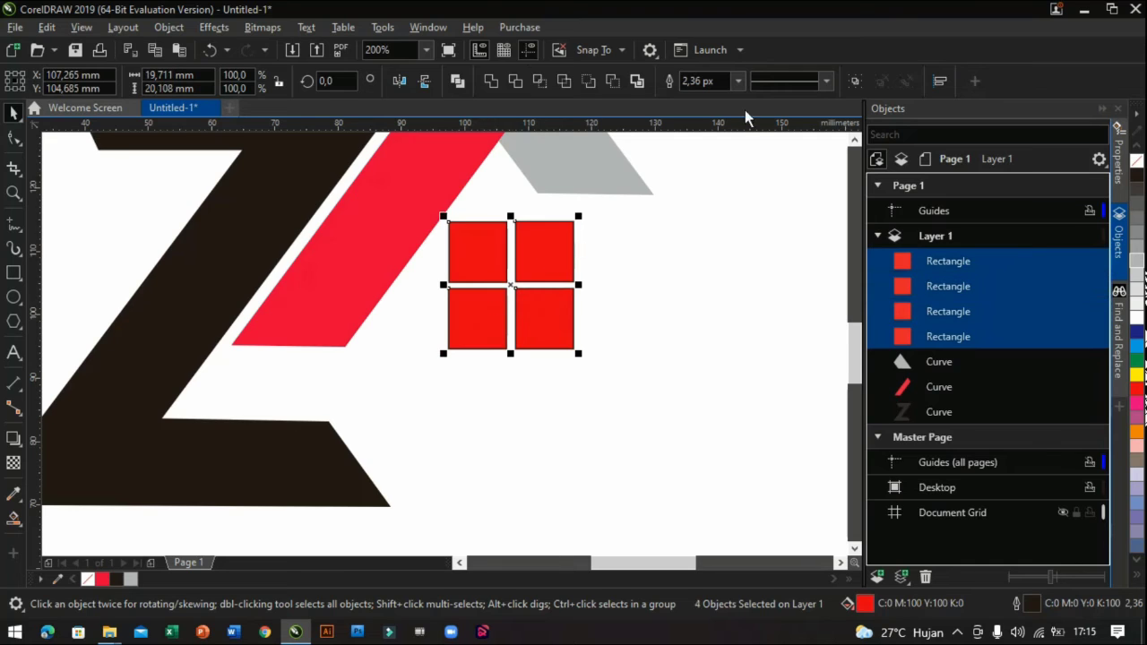
left_click(739, 81)
left_click(693, 99)
- Shrink the four window squares together to about 10.4 by 10.6 mm and move them up beneath the roof
left_click_drag(643, 388, 434, 199)
left_click_drag(581, 358, 533, 296)
left_click_drag(484, 258, 498, 239)
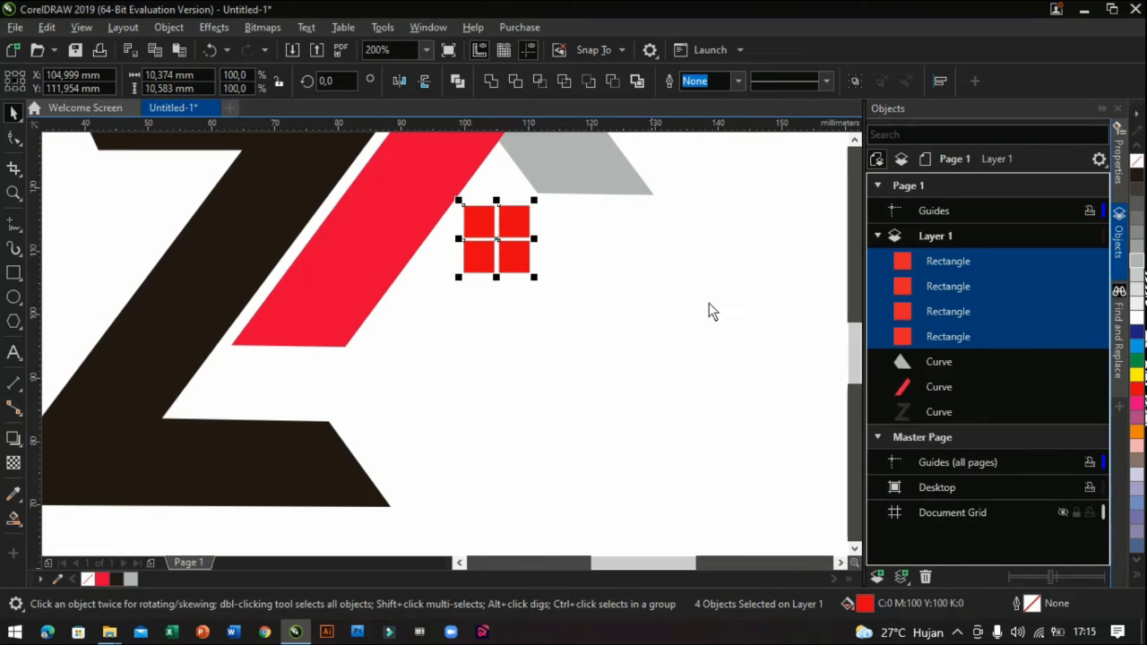
- Fill the four window squares with green
left_click(1137, 360)
left_click(623, 391)
scroll(630, 370, "down", 2)
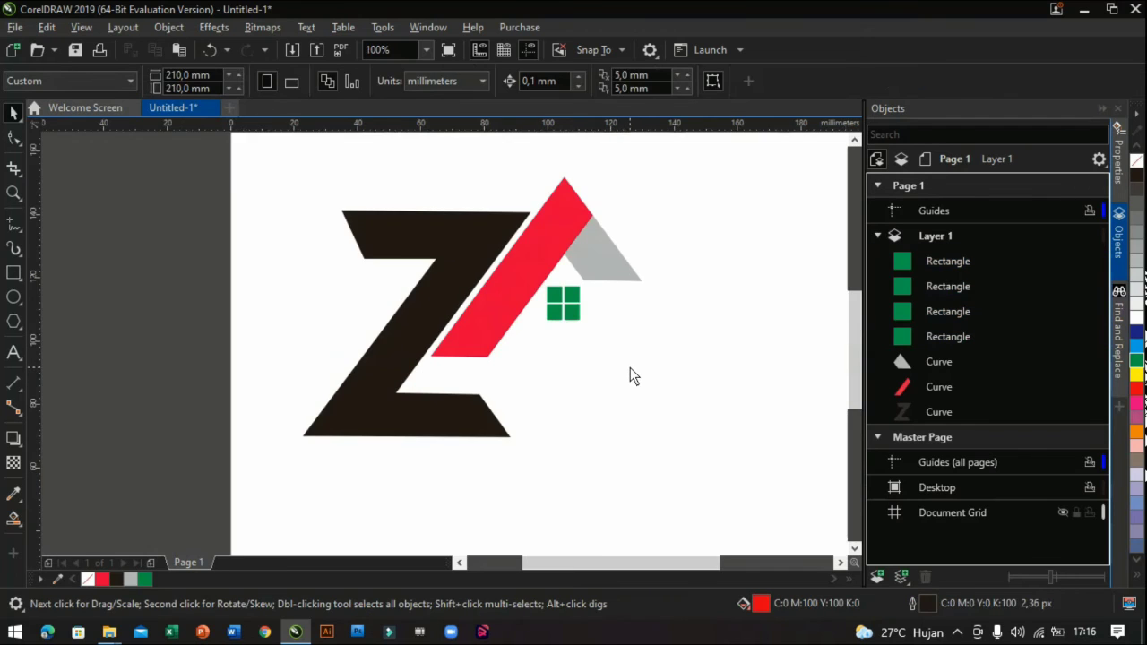
scroll(630, 379, "up", 2)
- Fill the black letter Z with cyan (C:100 M:0 Y:0 K:0)
left_click(397, 366)
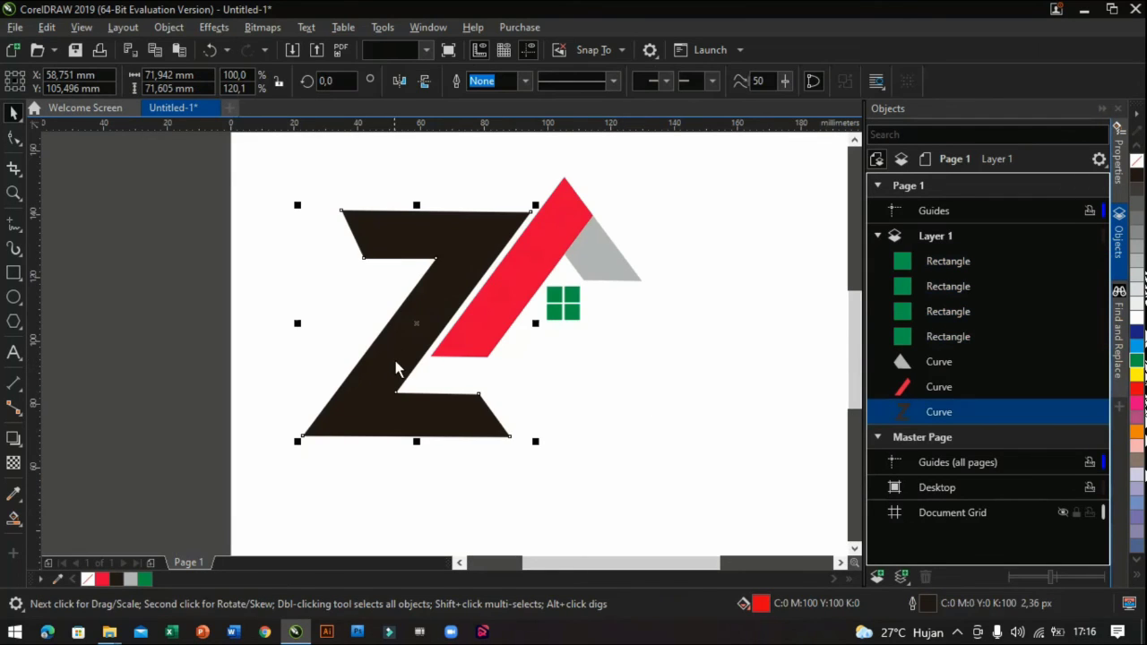
left_click(1137, 345)
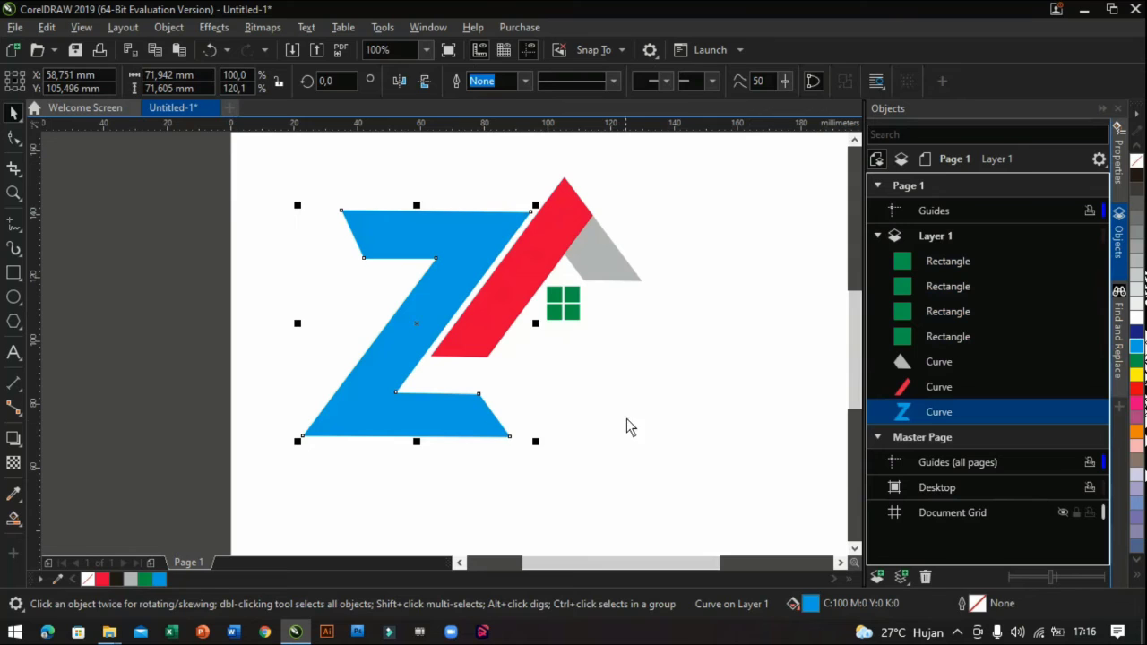
left_click(626, 419)
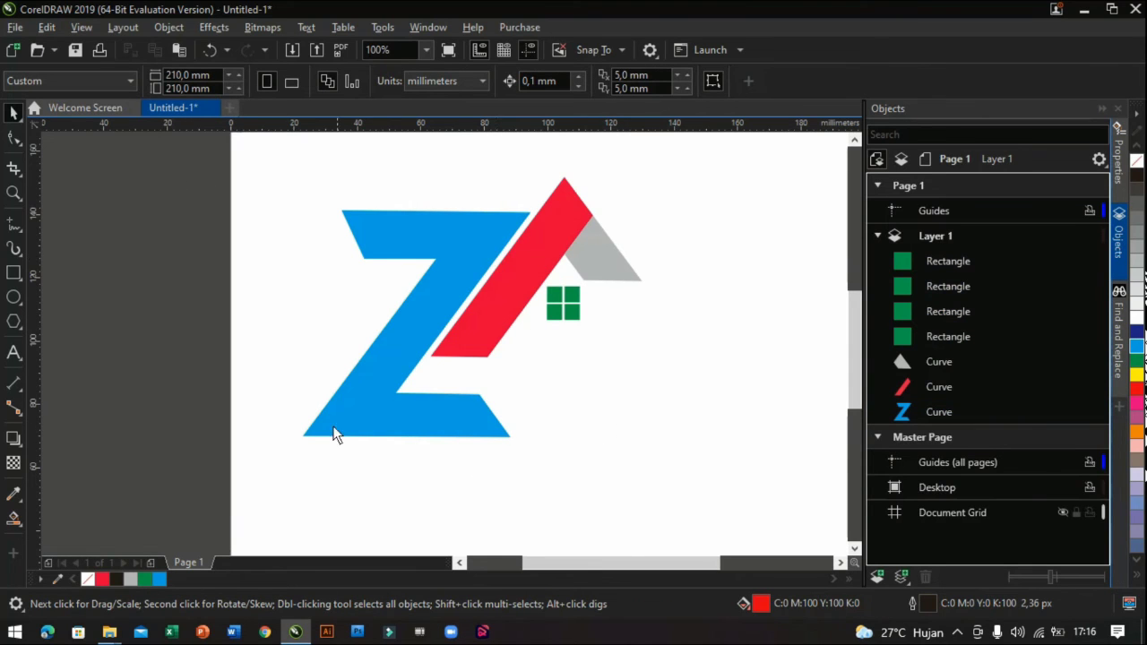
- Add the artistic text ABAK below the window and set its font to Arial Black
left_click(13, 352)
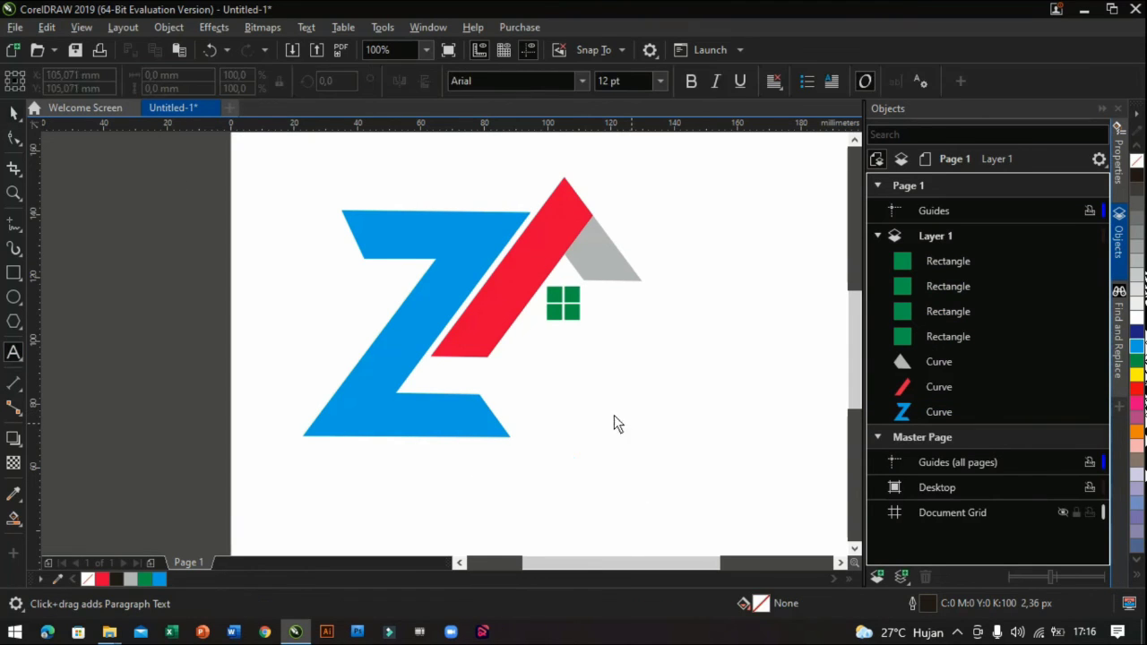
left_click(542, 385)
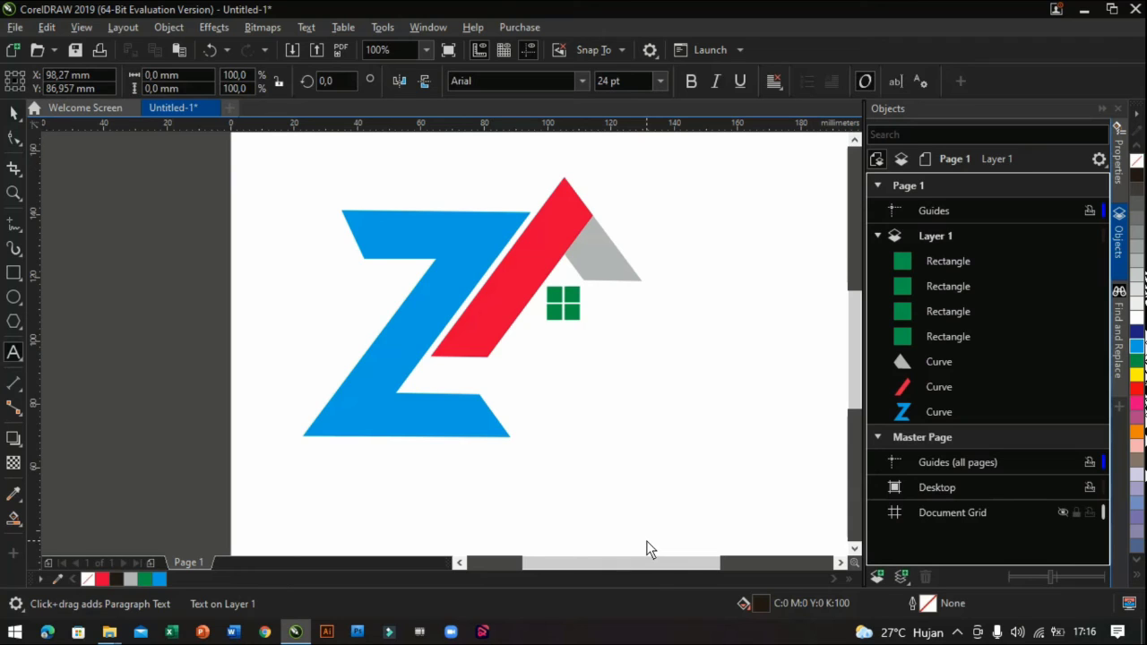
type("ABAK")
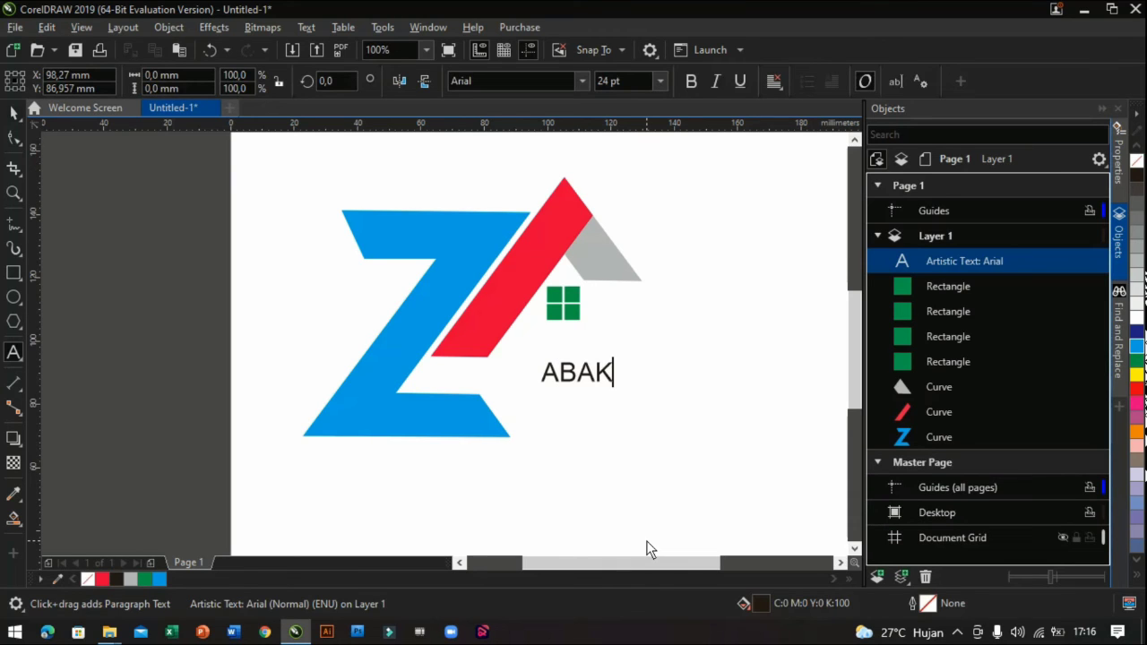
key("ctrl+a")
left_click(585, 80)
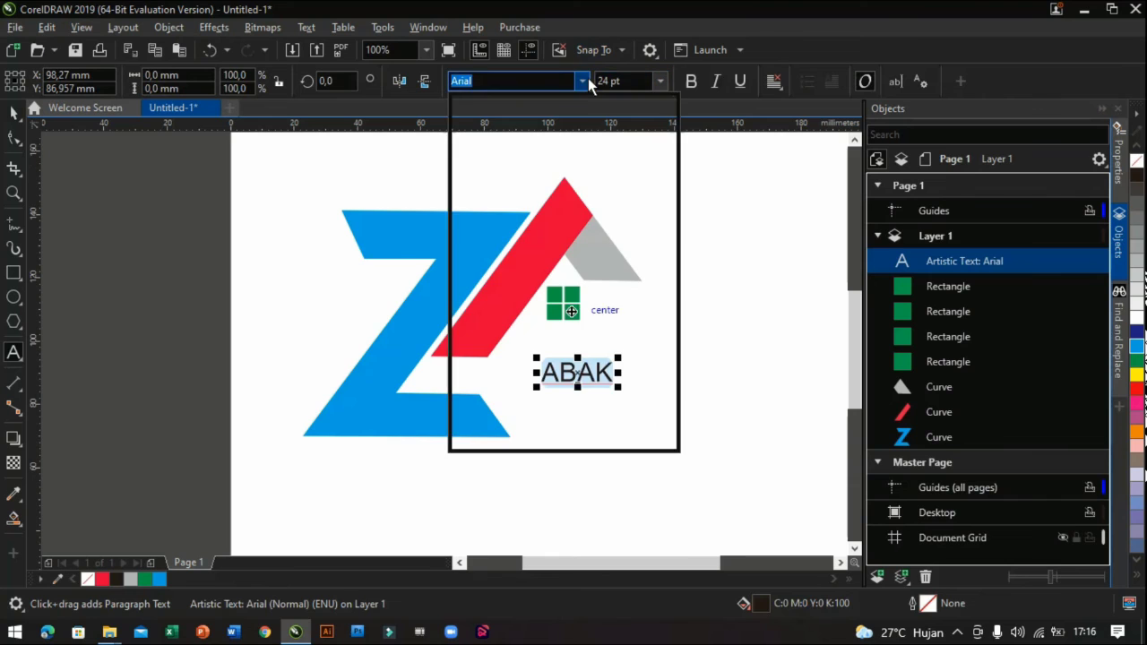
left_click(577, 134)
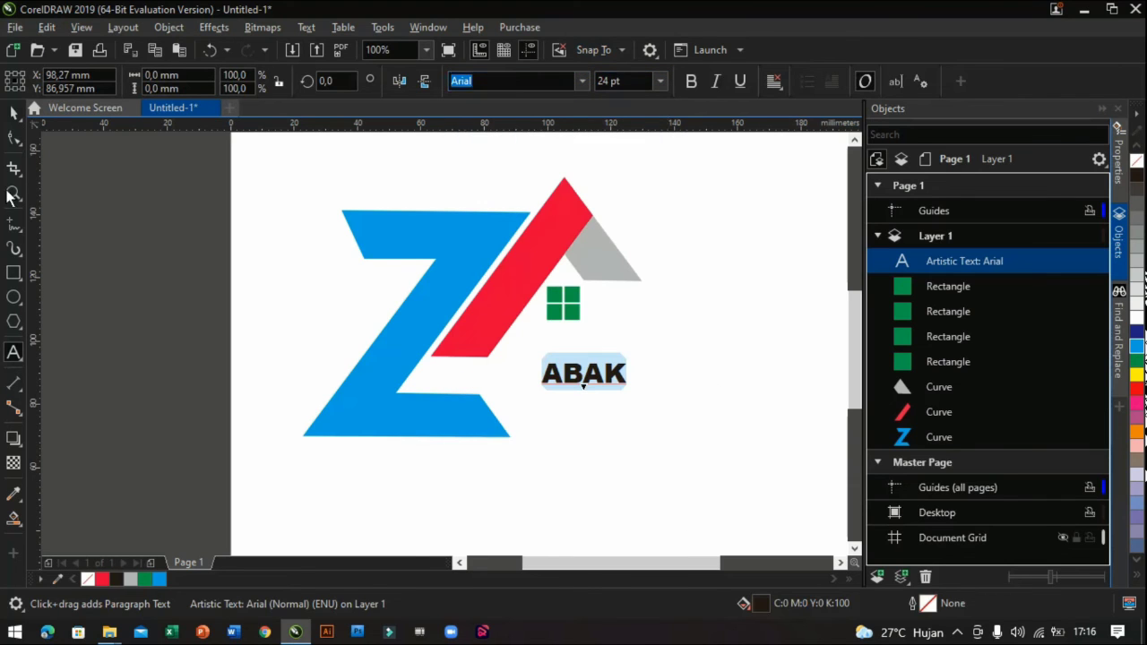
- Fill the ABAK text with cyan, enlarge it to about 79.4 by 18 mm, and place it beside the Z under the window
left_click(1136, 347)
left_click_drag(635, 389, 804, 469)
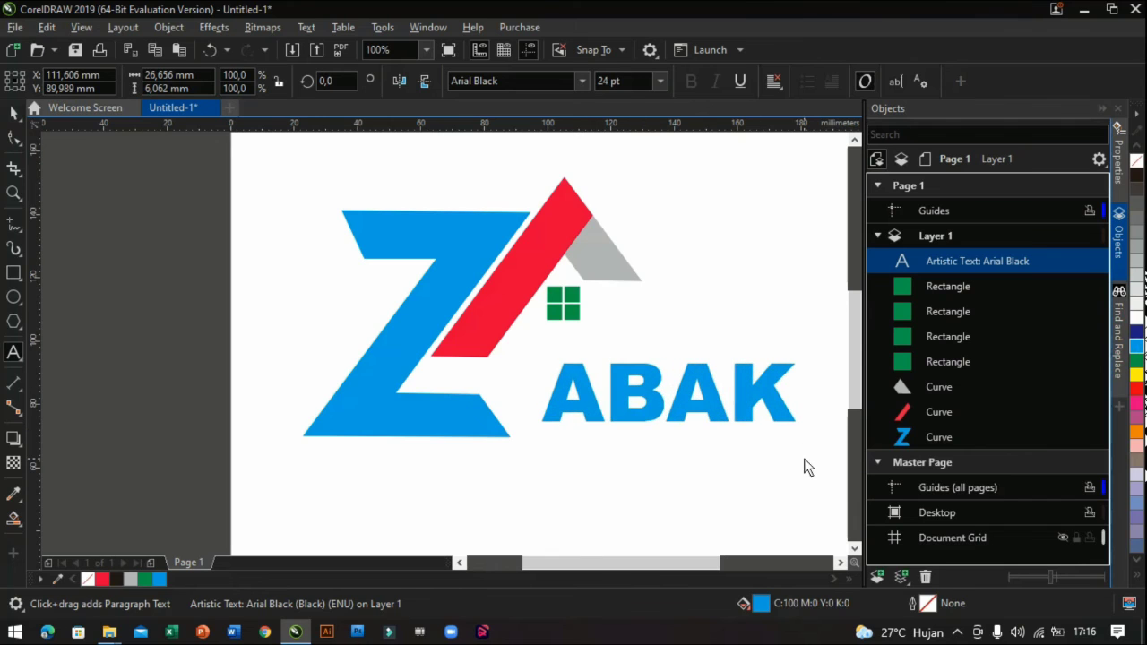
left_click_drag(667, 400, 623, 367)
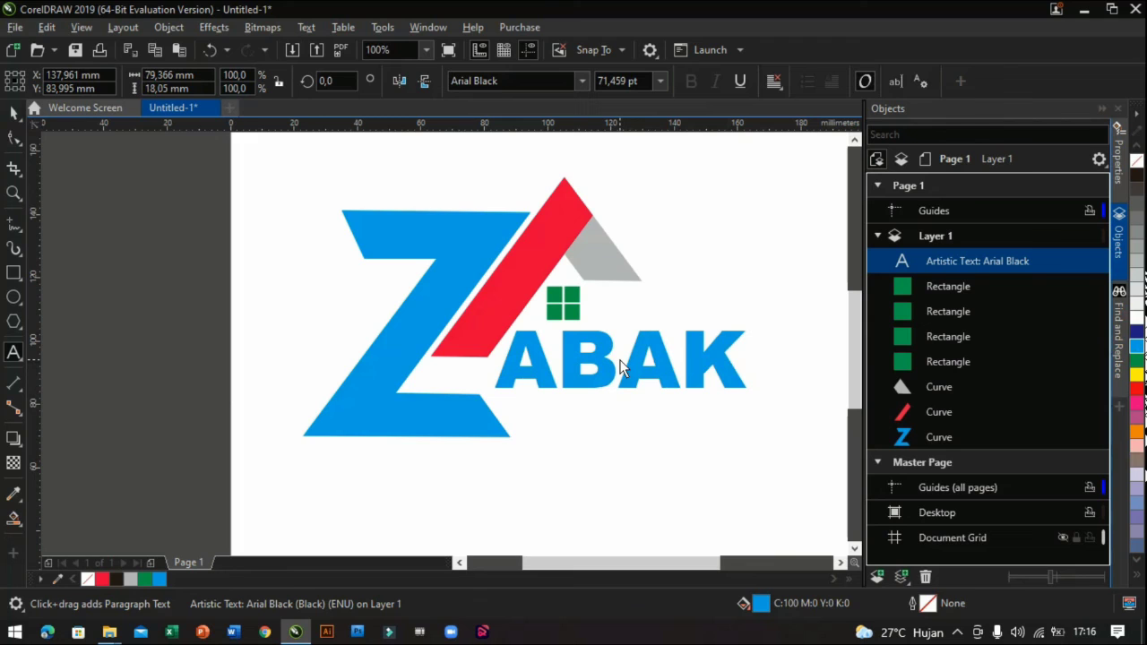
- Add the artistic text CONSTRUCTION below ABAK and fill it with red (C:0 M:100 Y:100 K:0)
left_click(517, 428)
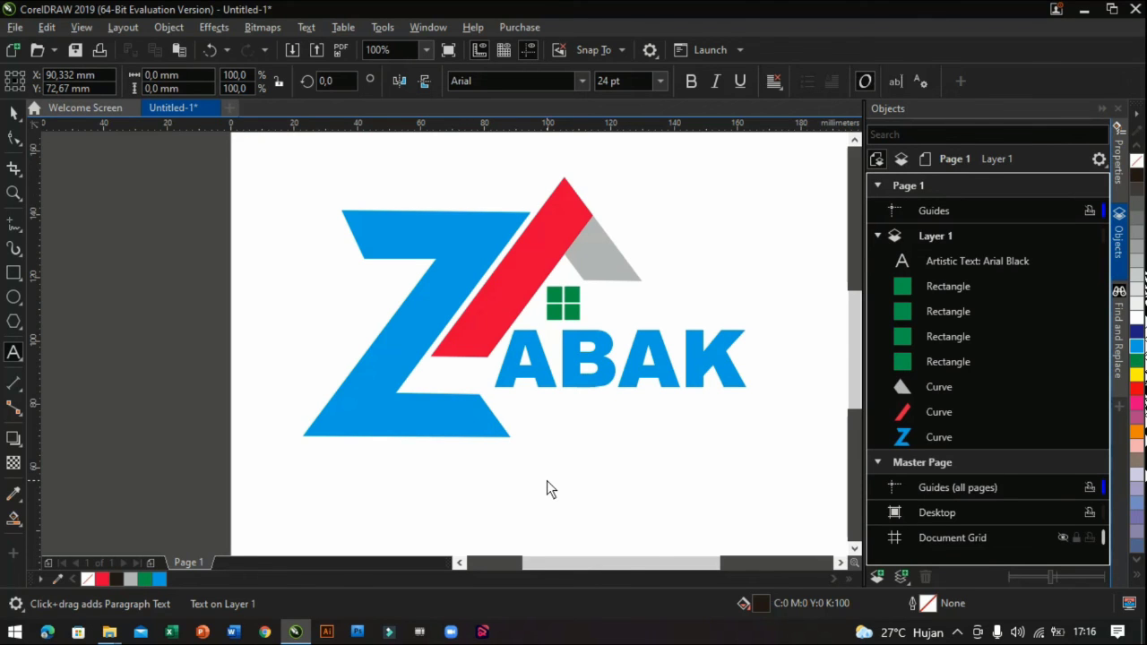
type("co")
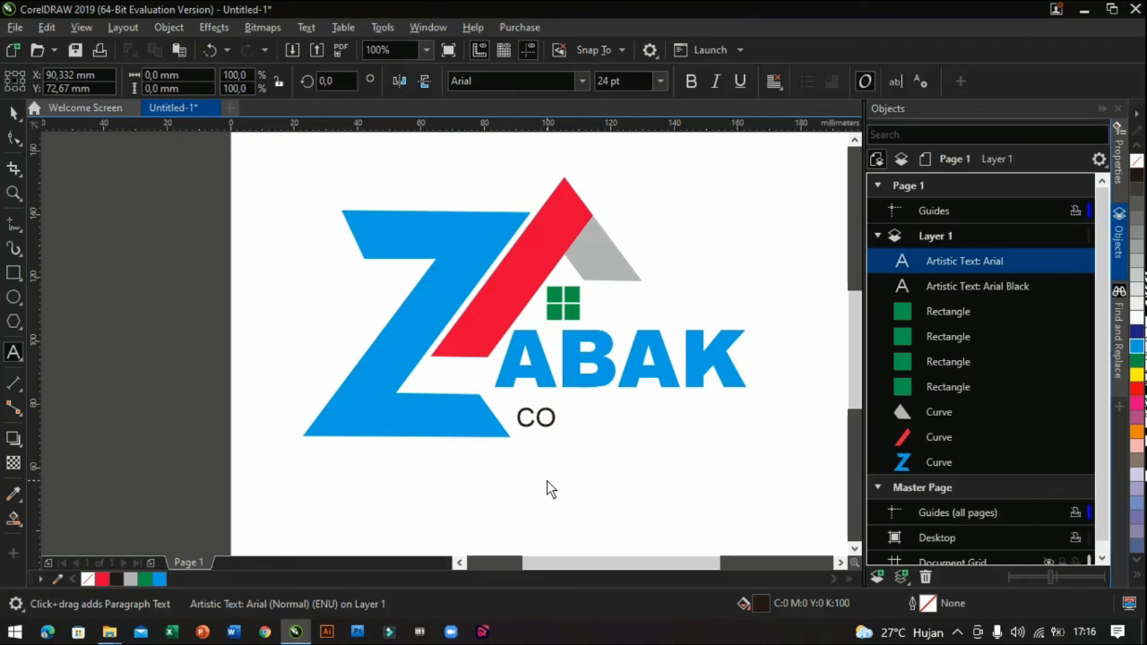
type("NSTR")
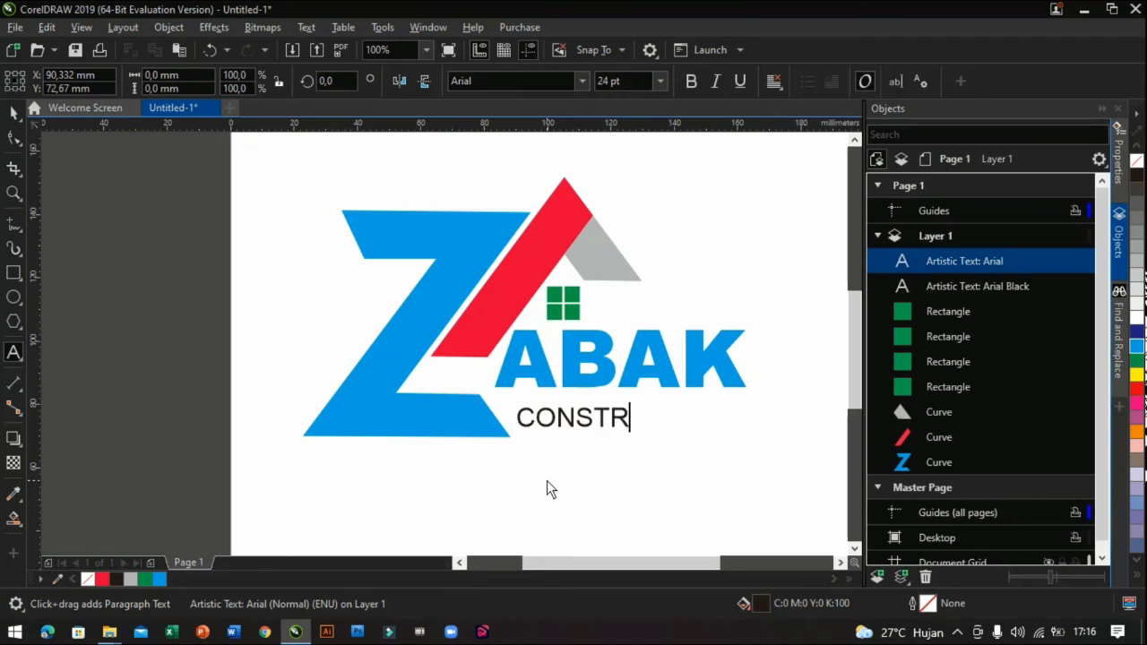
type("UCTIOM")
key("BackSpace")
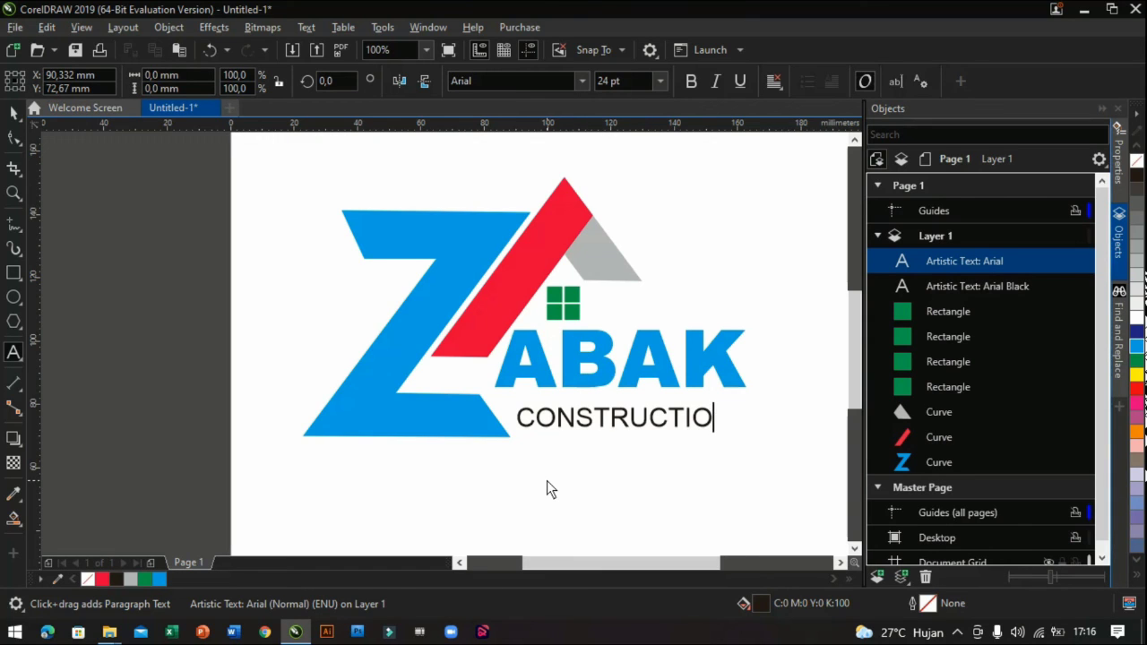
type("N")
key("ctrl+a")
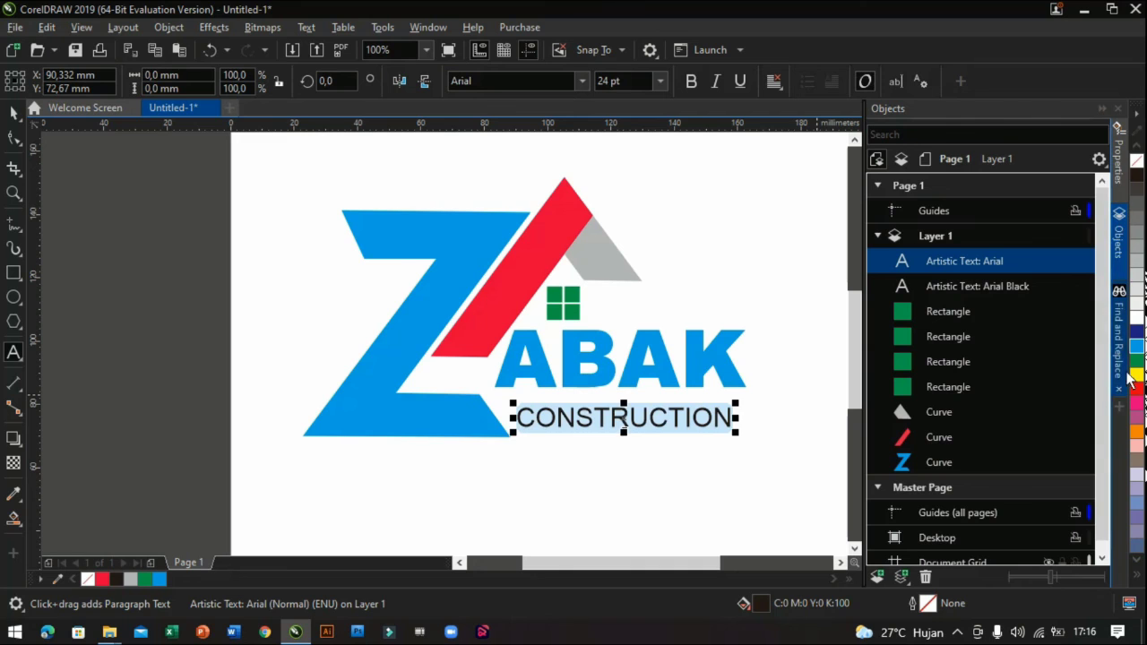
left_click(1136, 395)
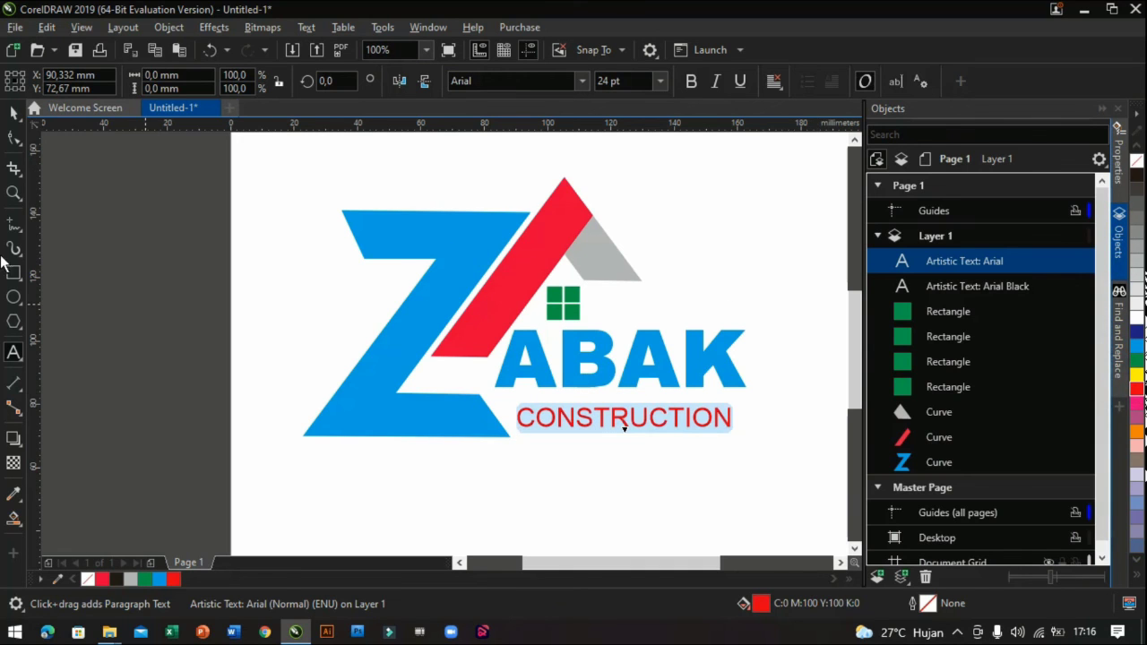
- Recolor the diagonal roof bar with the same red as the CONSTRUCTION text
left_click(13, 112)
left_click(543, 257)
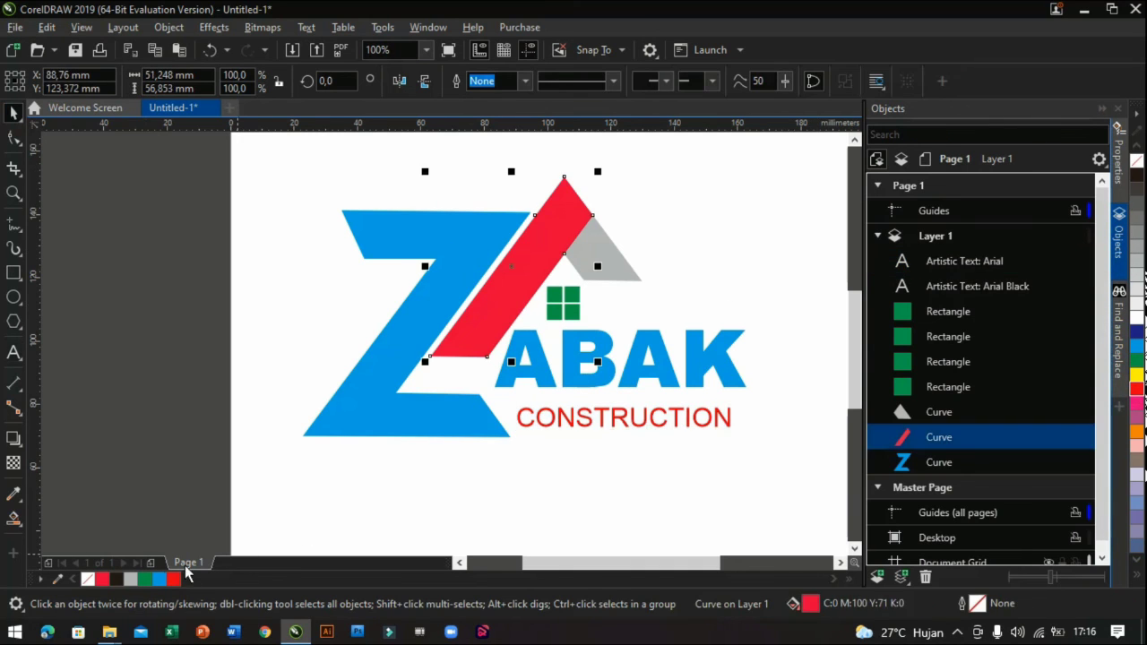
left_click(153, 467)
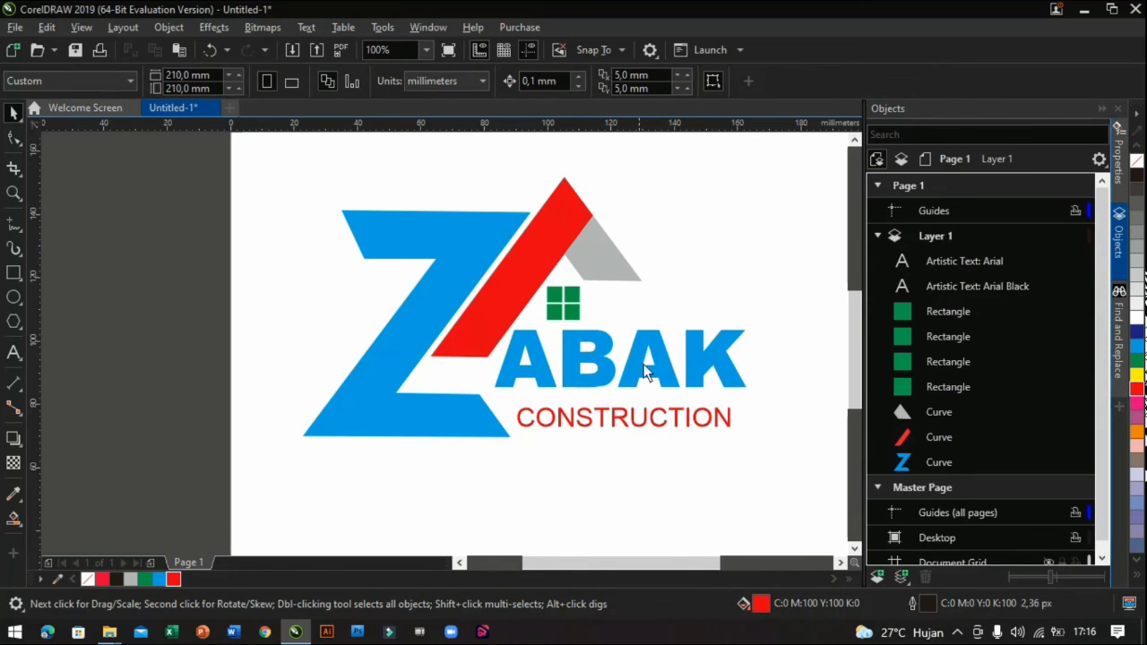
- Change the font of the CONSTRUCTION text to Arial Black
left_click(640, 427)
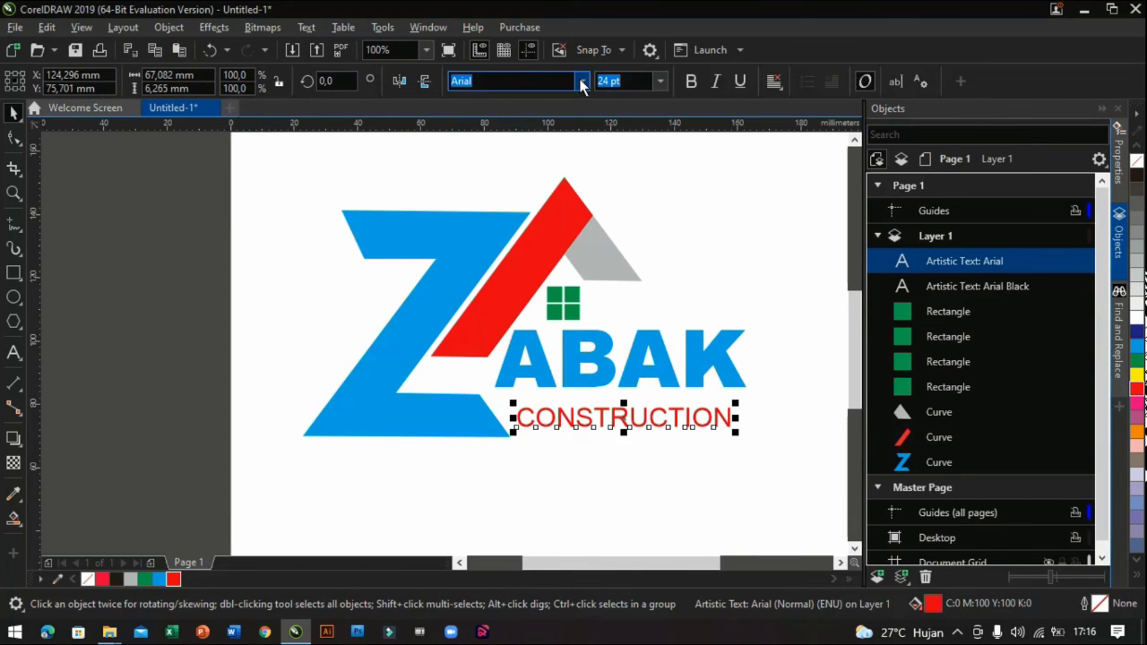
left_click(581, 83)
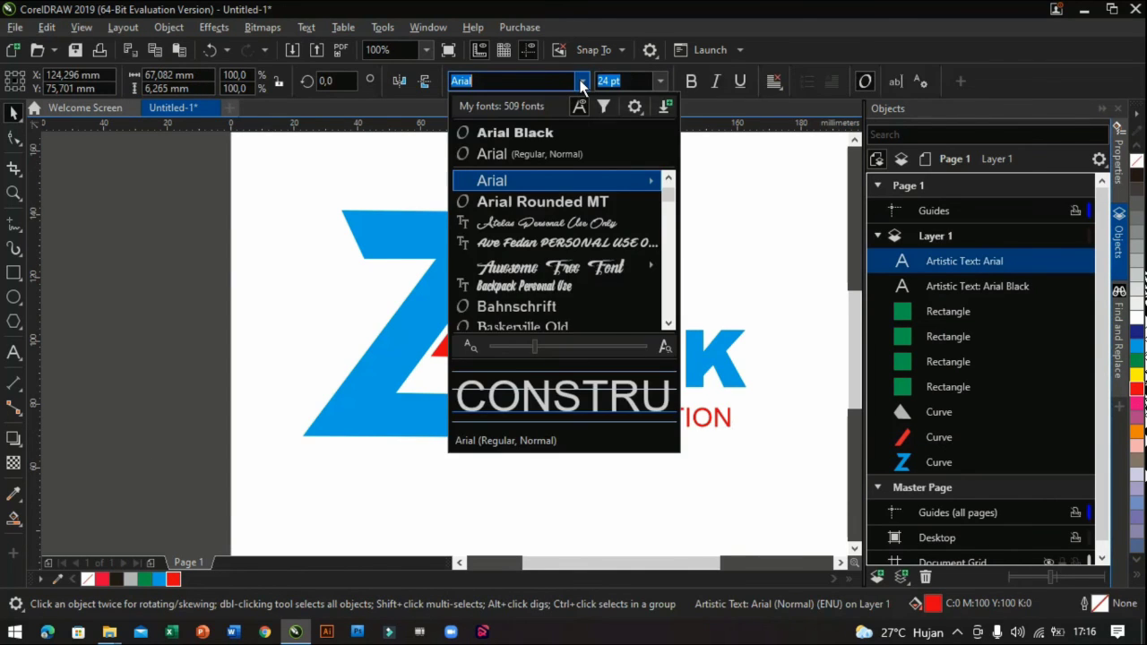
left_click(552, 134)
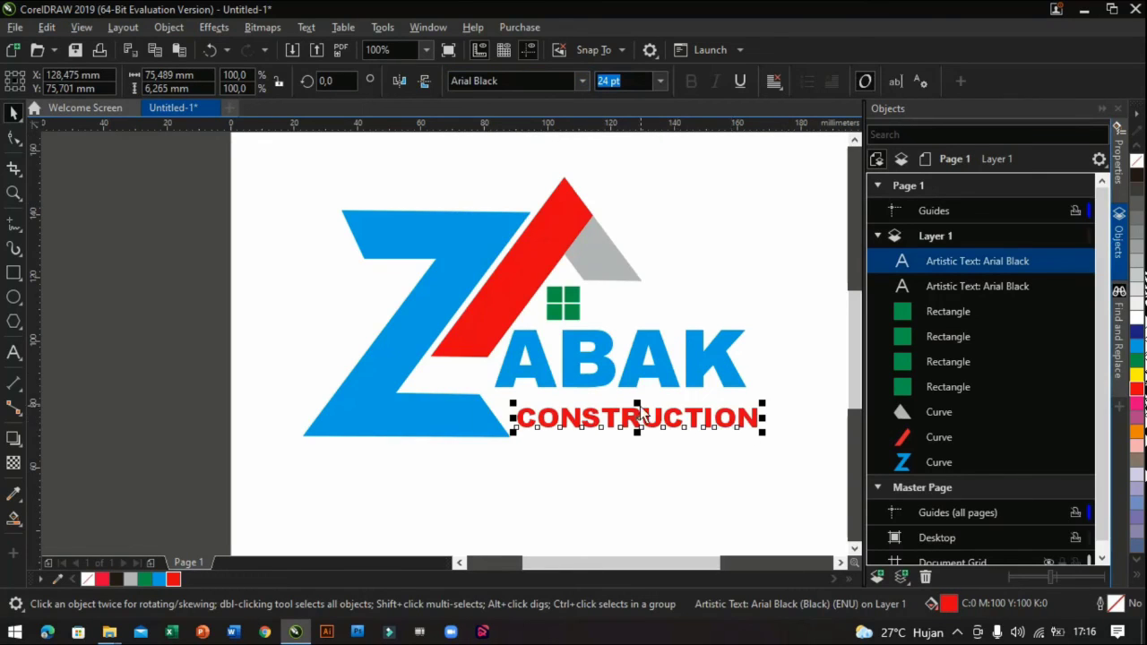
- Resize the CONSTRUCTION text to about 73.5 by 8.6 mm and align it beneath ABAK, next to the foot of the Z
left_click_drag(638, 403, 630, 426)
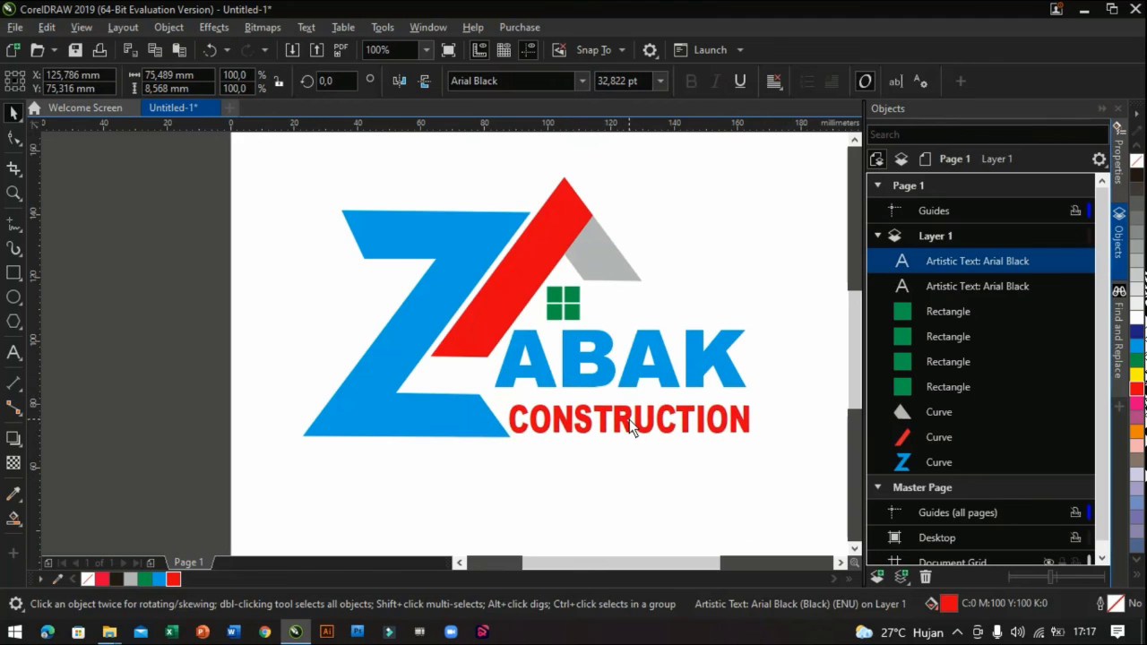
left_click_drag(758, 421, 750, 421)
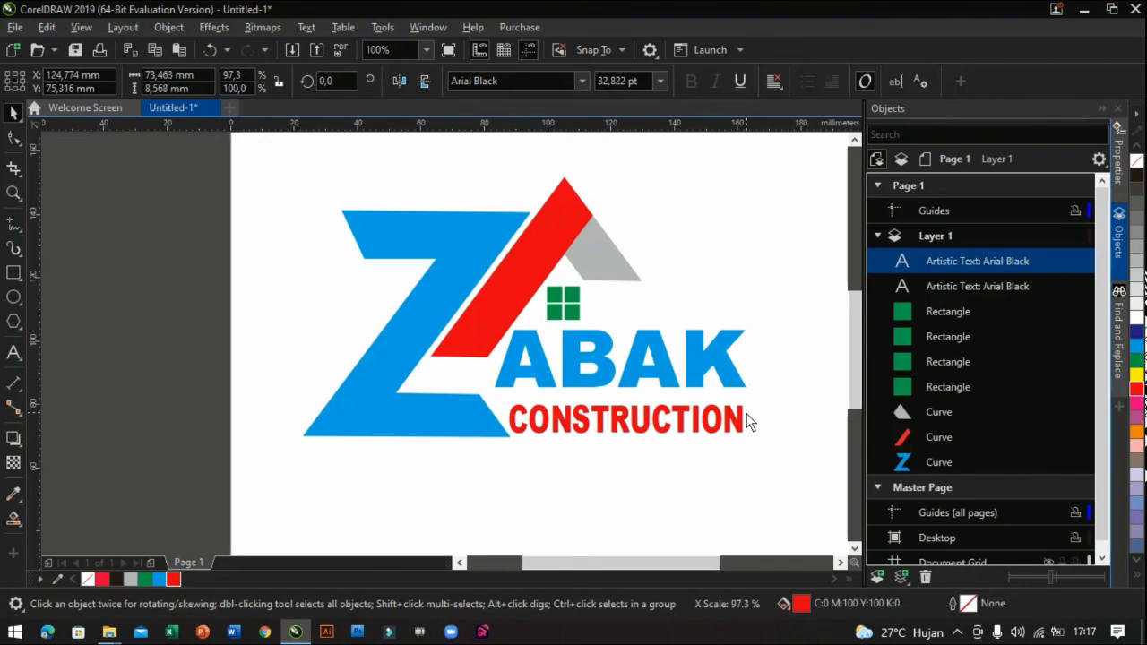
left_click(379, 284)
left_click(427, 50)
left_click(427, 66)
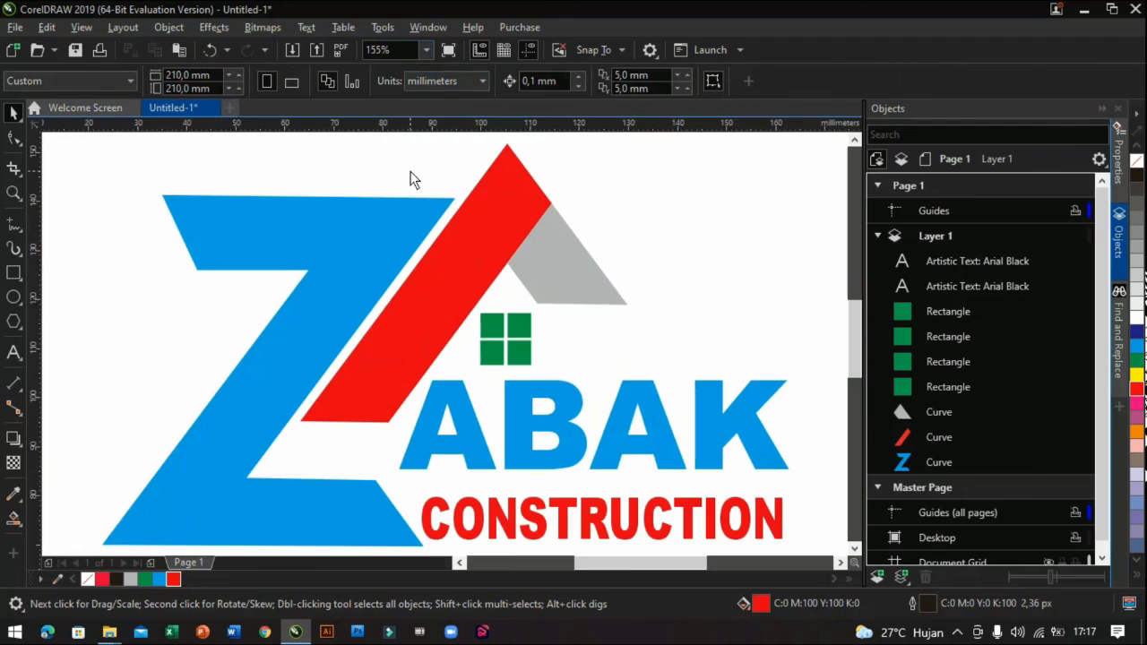